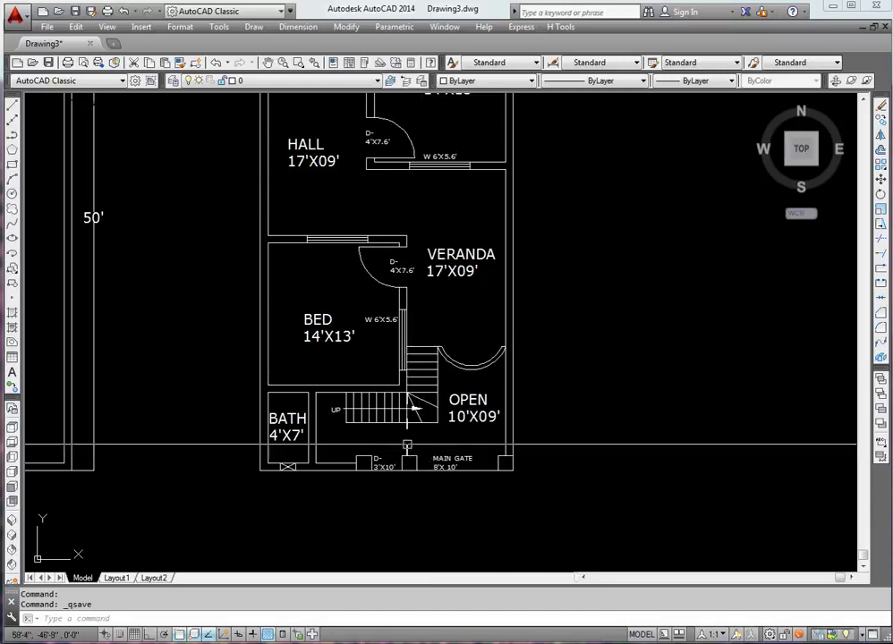
# Window-select the whole floor plan and copy it with Ortho on from its left edge
pyautogui.scroll(-4, 527, 450)
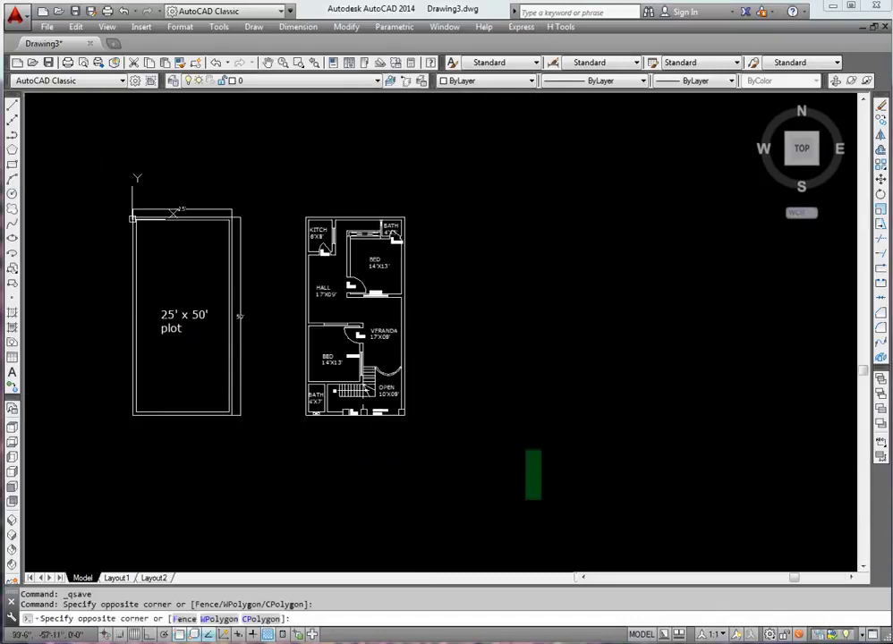
pyautogui.click(297, 182)
pyautogui.moveTo(333, 227); pyautogui.dragTo(254, 230, button='middle')
pyautogui.press('Return')
pyautogui.click(207, 307)
pyautogui.press('F8')
pyautogui.click(499, 332)
pyautogui.press('Escape')
pyautogui.scroll(3, 488, 349)
pyautogui.scroll(2, 485, 353)
pyautogui.scroll(-3, 466, 379)
pyautogui.scroll(3, 452, 363)
pyautogui.moveTo(452, 364); pyautogui.dragTo(456, 370, button='middle')
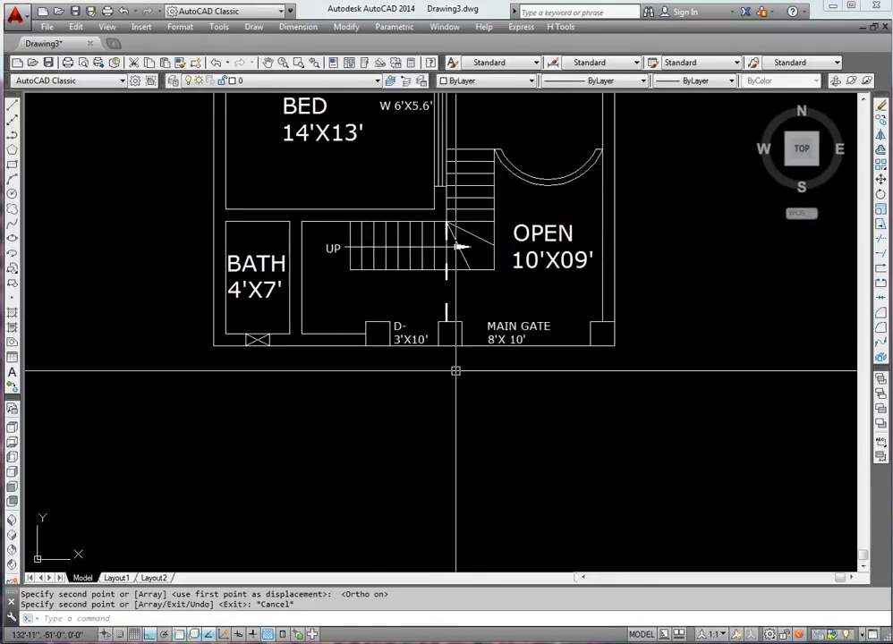
# Draw two horizontal construction lines along and just below the plan's front edge
pyautogui.write('xl')
pyautogui.press('Return')
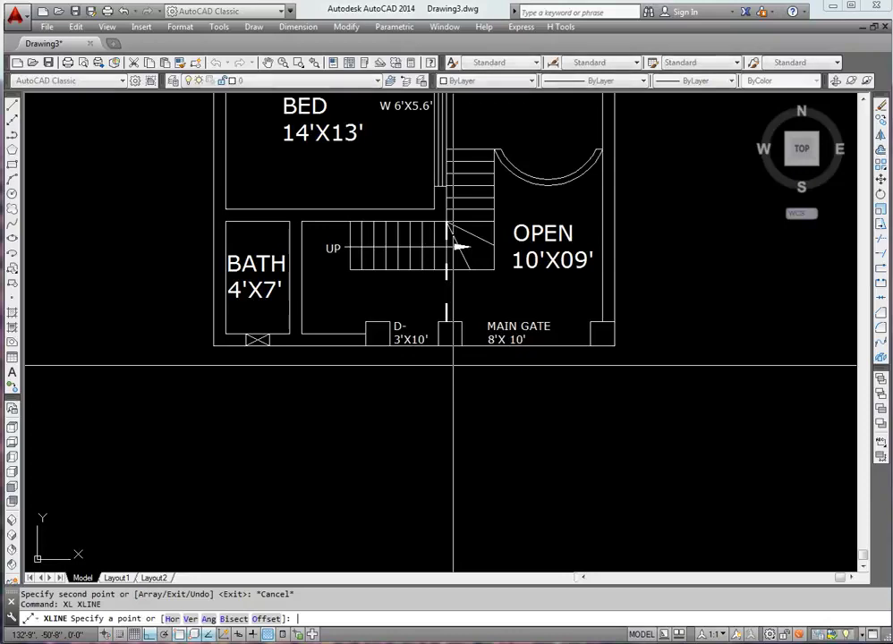
pyautogui.write('h')
pyautogui.press('Return')
pyautogui.click(214, 345)
pyautogui.click(193, 362)
pyautogui.press('Escape')
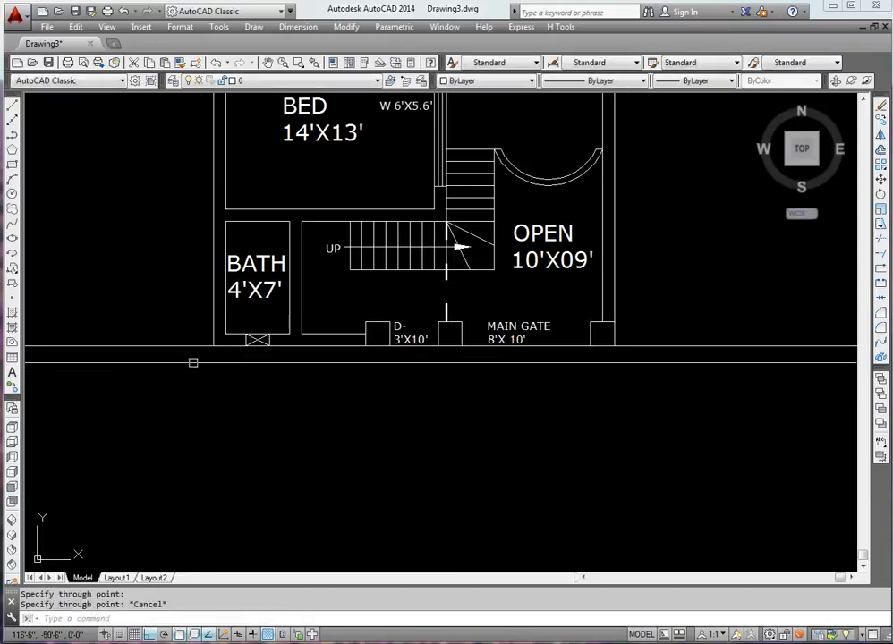
# Offset the horizontal construction line 20' below the plan and erase the upper one
pyautogui.write('o')
pyautogui.press('Return')
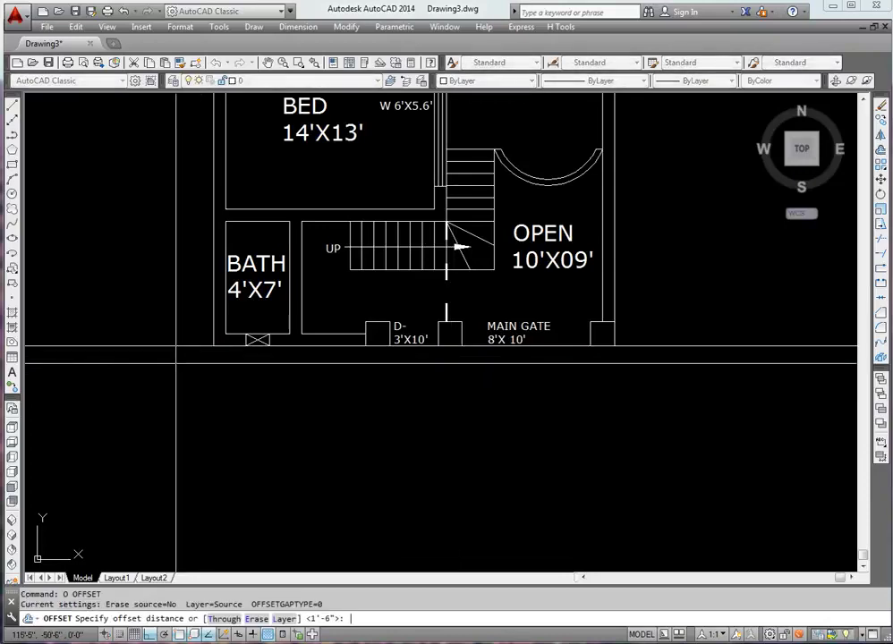
pyautogui.press('Return')
pyautogui.click(179, 346)
pyautogui.click(186, 394)
pyautogui.press('Return')
pyautogui.click(179, 366)
pyautogui.click(255, 343)
pyautogui.write('e')
pyautogui.press('Return')
# Drop vertical construction lines through the plan's walls, bath, door and main gate edges
pyautogui.scroll(-2, 268, 385)
pyautogui.scroll(-2, 295, 395)
pyautogui.scroll(2, 289, 456)
pyautogui.write('xl')
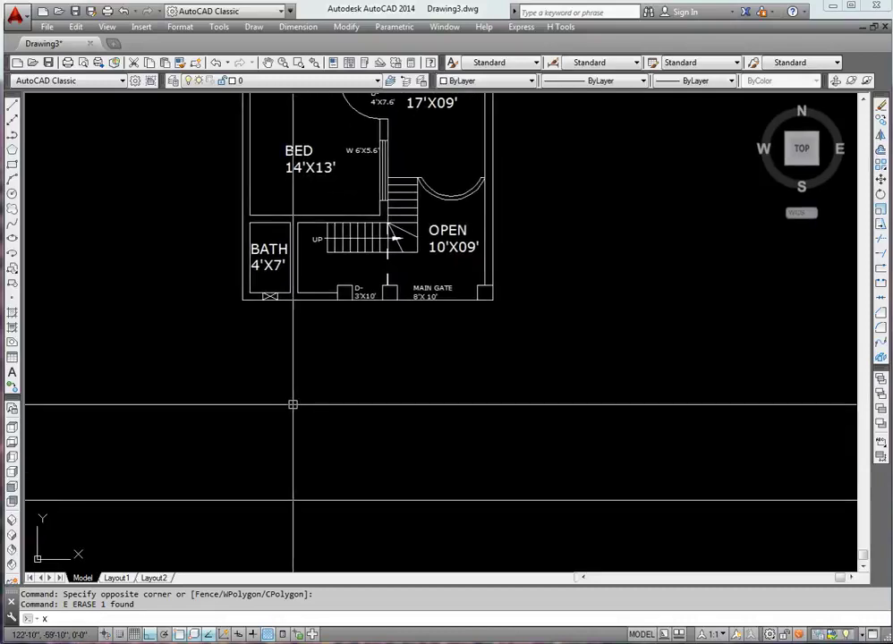
pyautogui.press('Return')
pyautogui.write('v')
pyautogui.press('Return')
pyautogui.scroll(2, 243, 315)
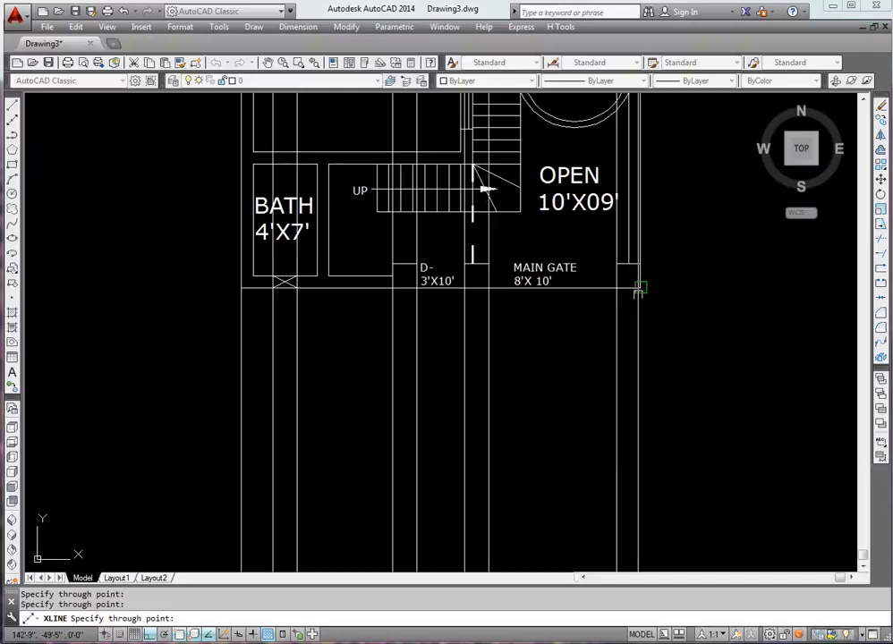
pyautogui.moveTo(588, 258); pyautogui.dragTo(588, 341, button='middle')
pyautogui.press('Escape')
pyautogui.moveTo(435, 464)
pyautogui.mouseDown(button='middle')
pyautogui.moveTo(443, 304)
pyautogui.moveTo(463, 404)
pyautogui.moveTo(473, 412)
pyautogui.mouseUp(button='middle')
# Trim the vertical construction lines below the base line and at the plan's front outline
pyautogui.write('tr')
pyautogui.press('Return')
pyautogui.click(704, 449)
pyautogui.press('Return')
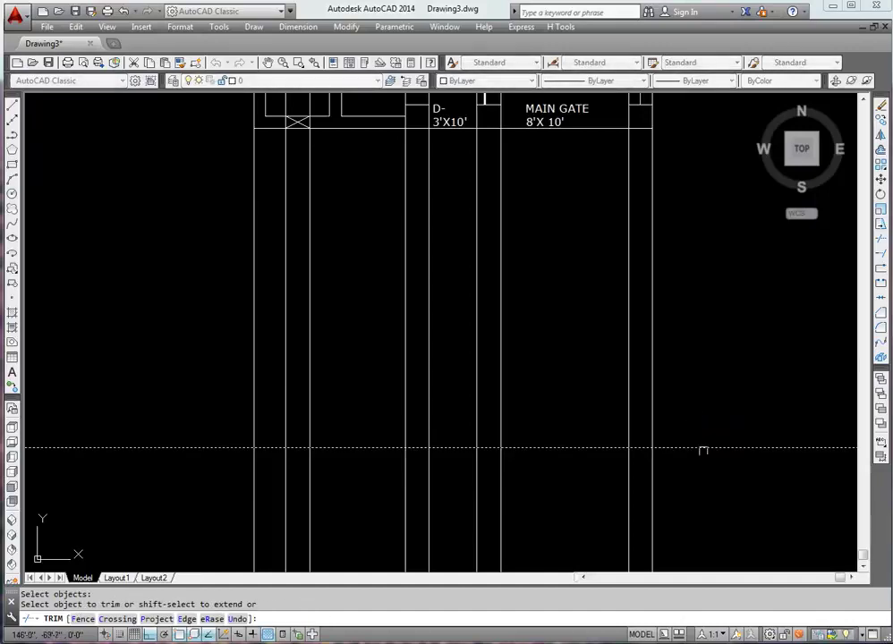
pyautogui.click(195, 498)
pyautogui.moveTo(305, 329); pyautogui.dragTo(298, 467, button='middle')
pyautogui.press('Return')
pyautogui.press('Return')
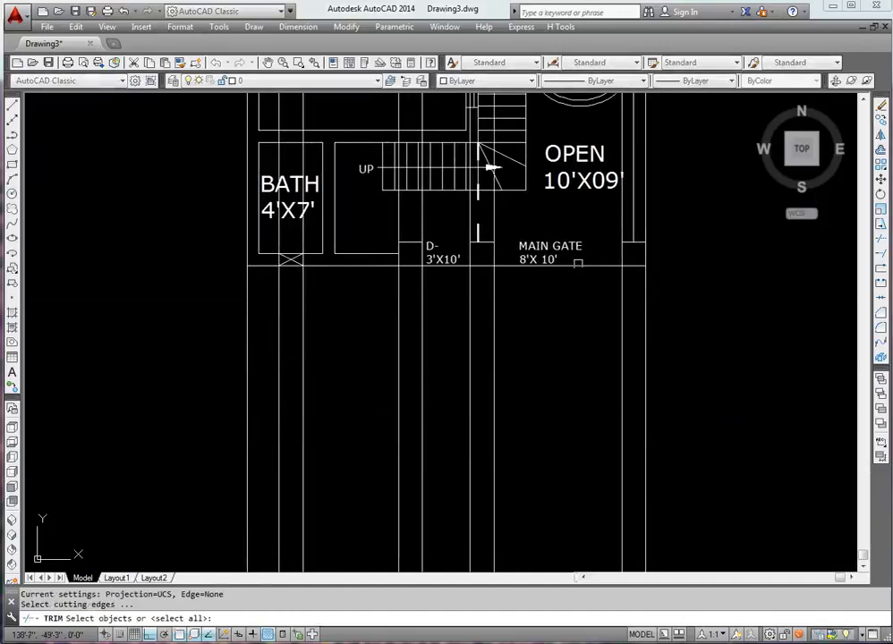
pyautogui.click(430, 265)
pyautogui.press('Return')
pyautogui.press('Return')
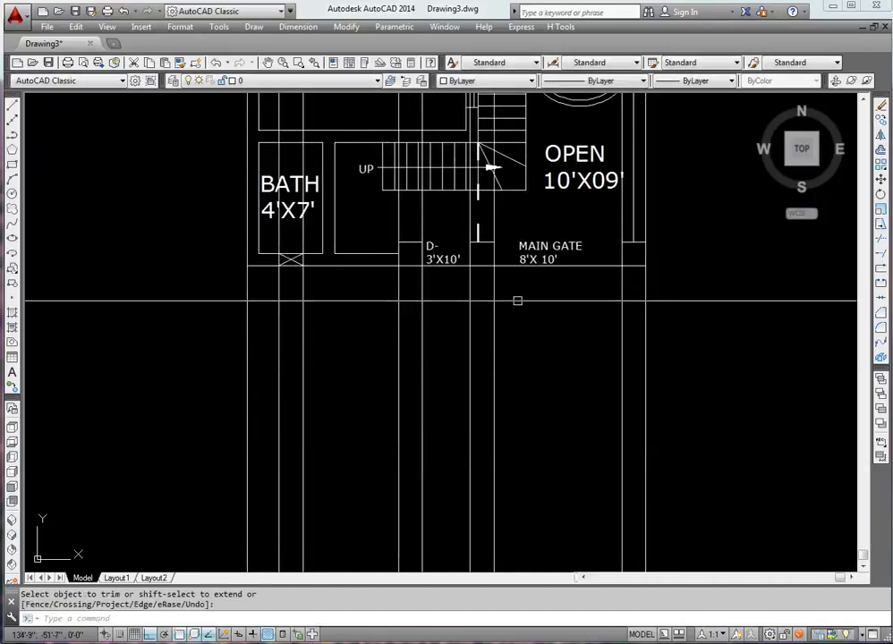
pyautogui.moveTo(421, 422); pyautogui.dragTo(399, 369, button='middle')
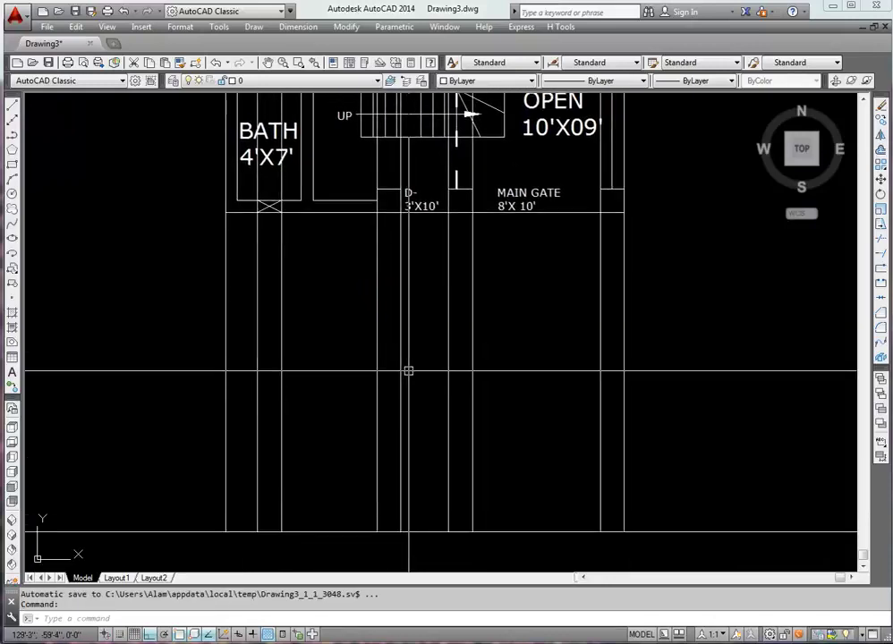
# Offset the bottom base line 12 upward to form the footing strip line
pyautogui.write('o')
pyautogui.press('Return')
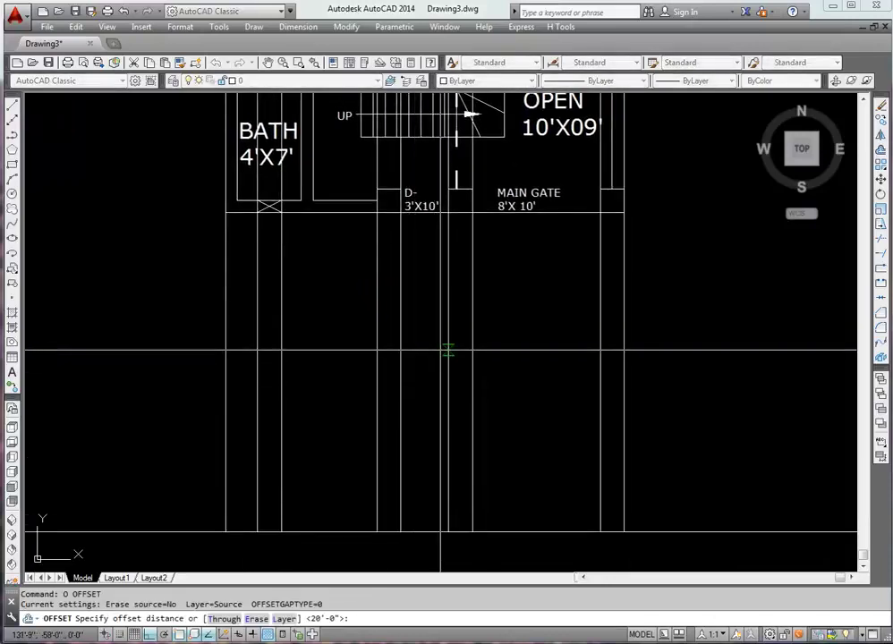
pyautogui.write('12')
pyautogui.press('Return')
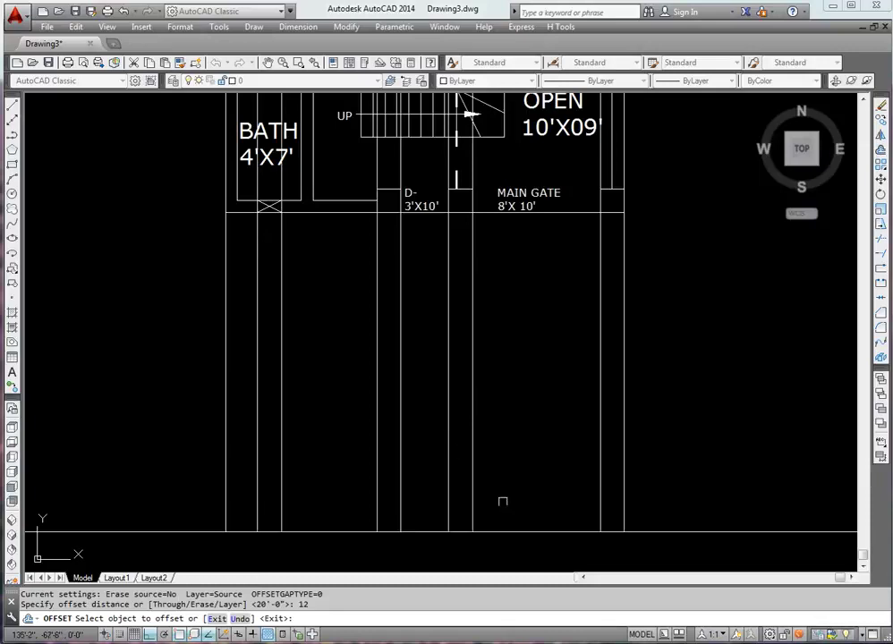
pyautogui.click(529, 530)
pyautogui.click(528, 497)
pyautogui.press('Return')
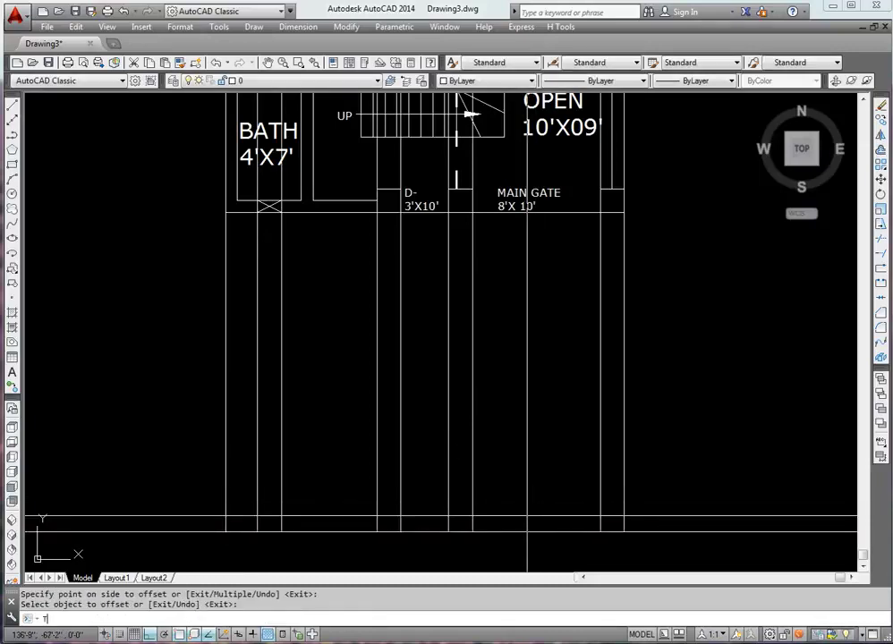
# Trim the new footing line between the walls and near the right wall
pyautogui.write('r')
pyautogui.press('Return')
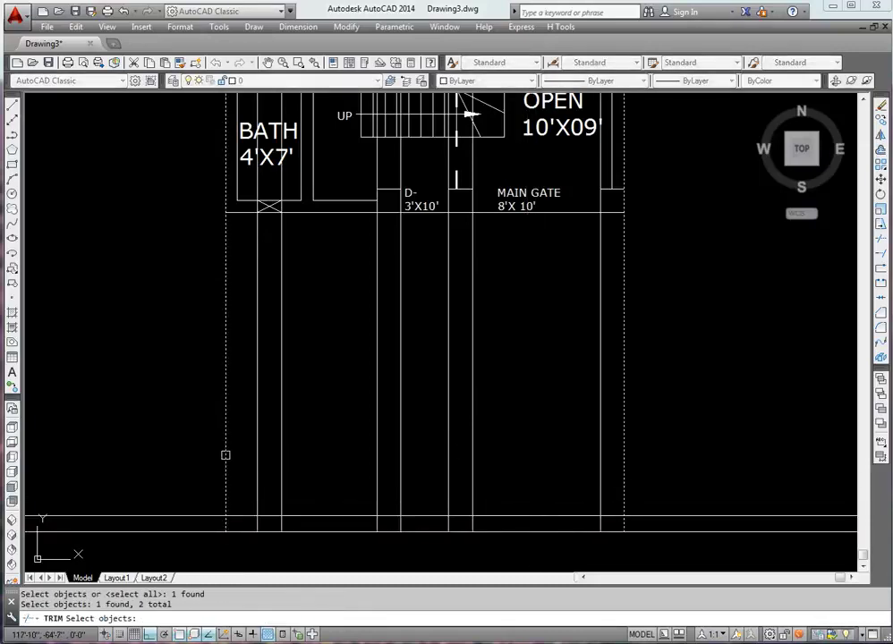
pyautogui.press('Return')
pyautogui.click(196, 467)
pyautogui.click(164, 502)
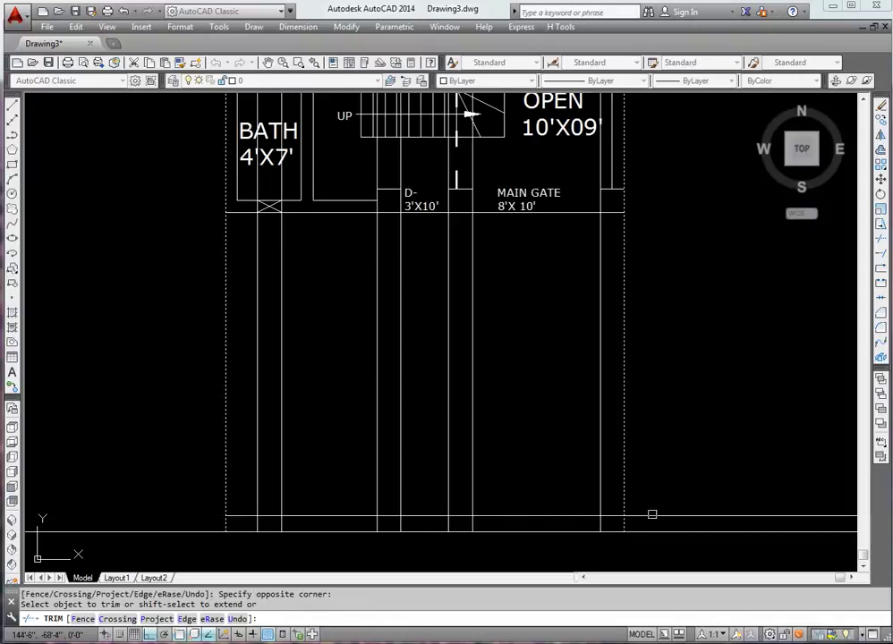
pyautogui.click(573, 501)
pyautogui.press('Return')
pyautogui.press('Return')
pyautogui.press('Return')
pyautogui.click(611, 516)
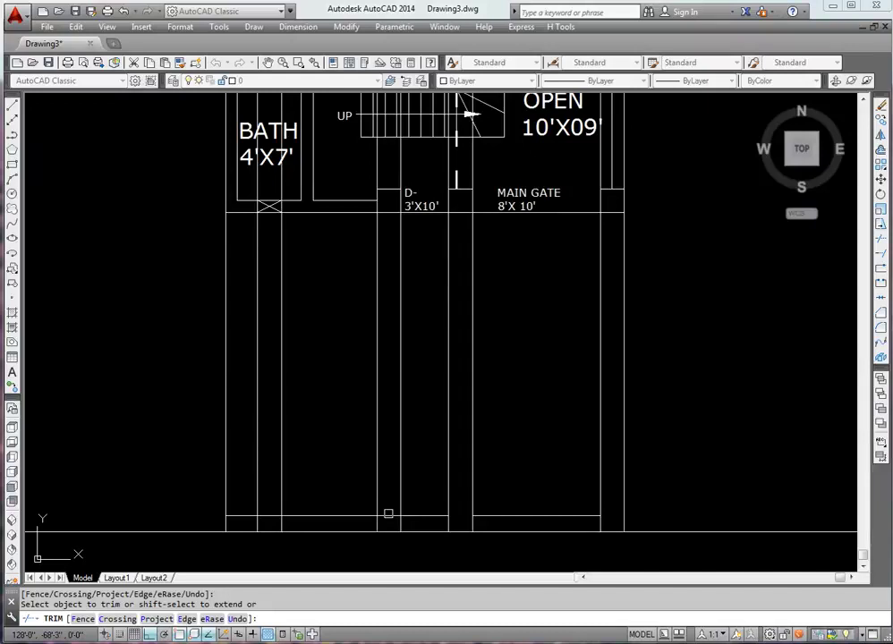
pyautogui.press('Return')
# Erase the leftover footing line segment
pyautogui.click(304, 516)
pyautogui.moveTo(341, 464); pyautogui.dragTo(352, 470, button='middle')
pyautogui.write('e')
pyautogui.press('Return')
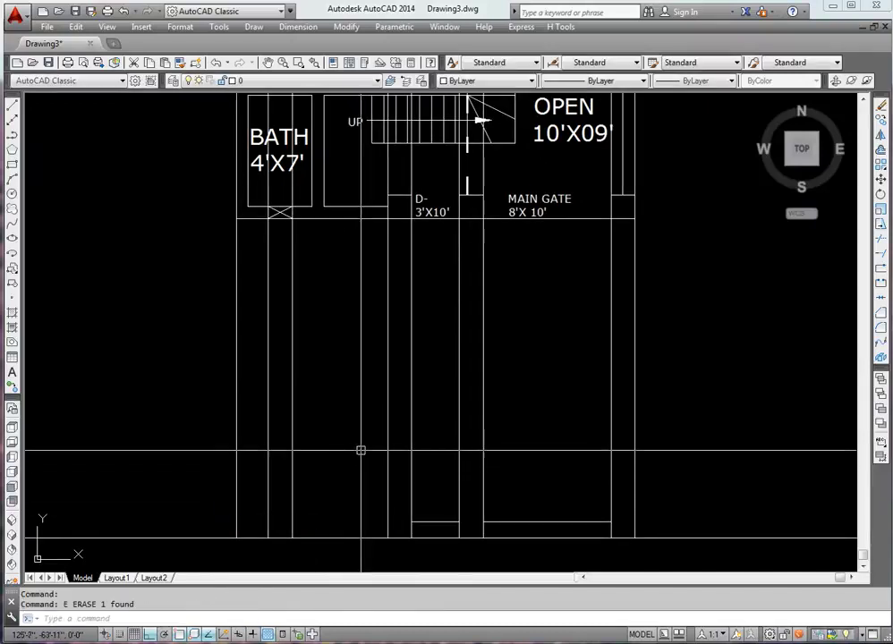
pyautogui.write('o')
pyautogui.press('Return')
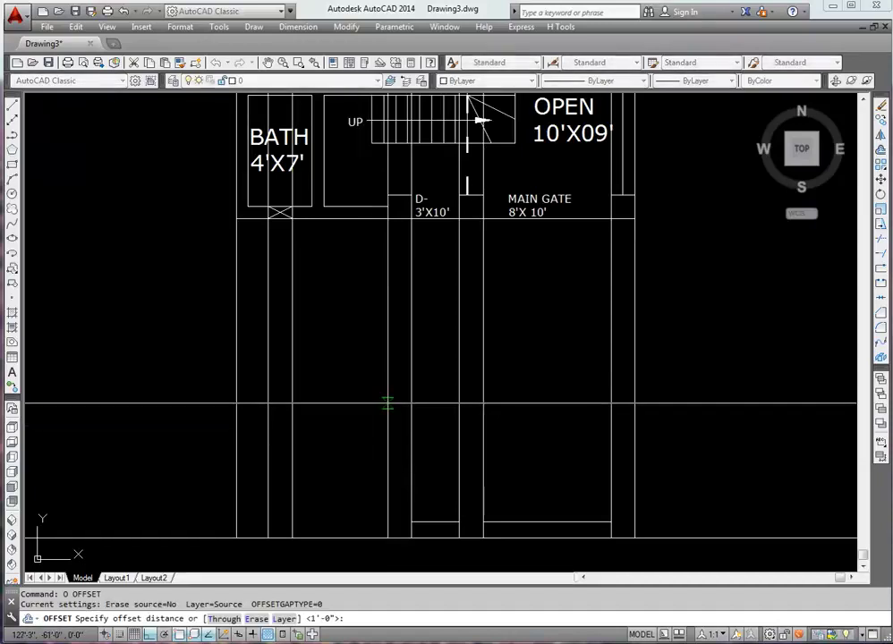
# Hatch the gate footing strip with ANSI31 at scale 13, previewing the result
pyautogui.press('Escape')
pyautogui.scroll(2, 495, 522)
pyautogui.scroll(1, 419, 468)
pyautogui.write('h')
pyautogui.press('Return')
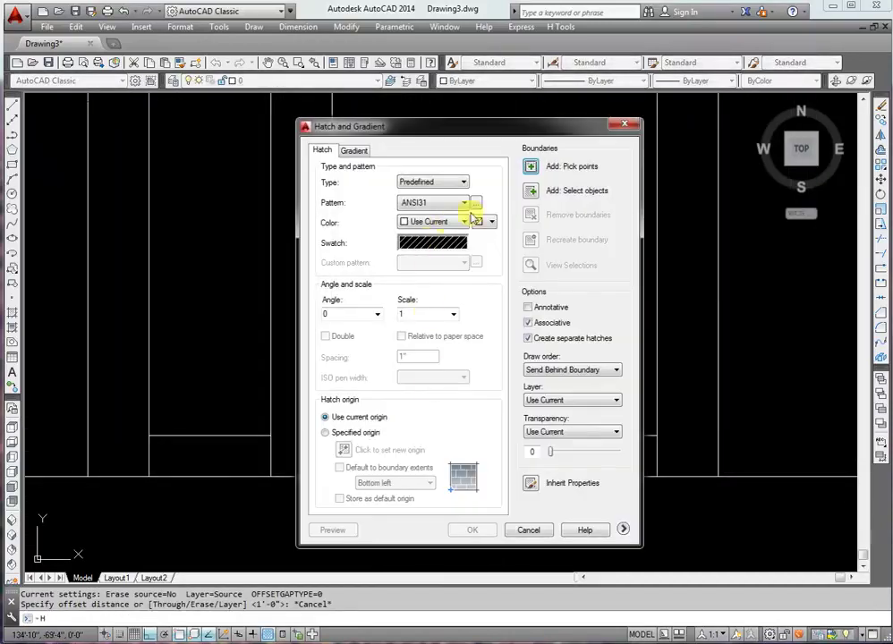
pyautogui.click(531, 166)
pyautogui.click(486, 463)
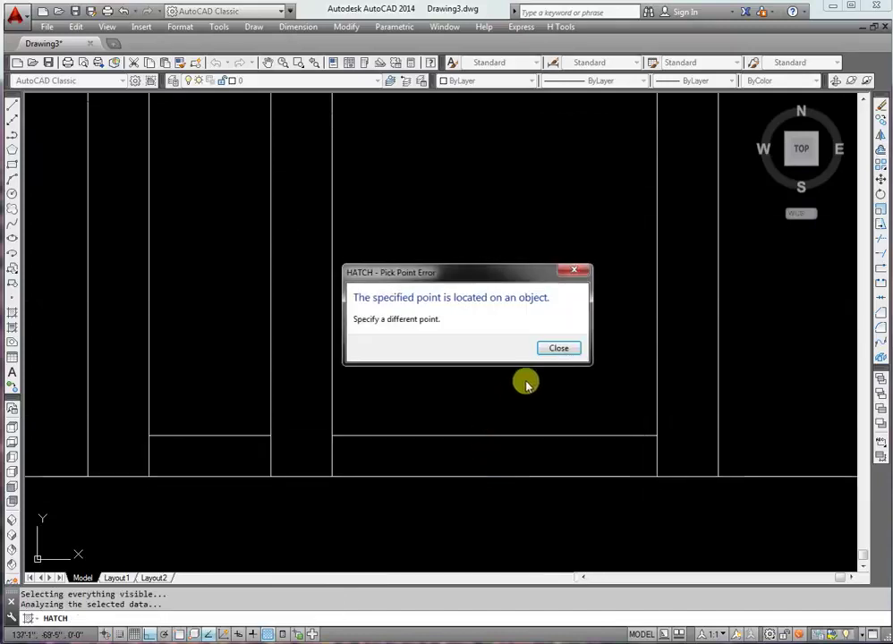
pyautogui.click(558, 348)
pyautogui.click(475, 461)
pyautogui.press('Return')
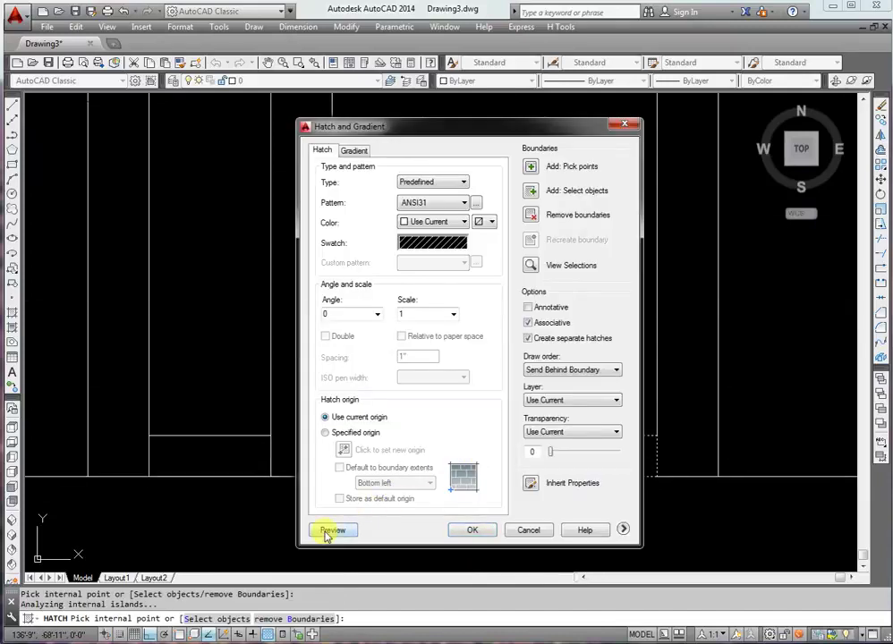
pyautogui.click(327, 531)
pyautogui.click(333, 522)
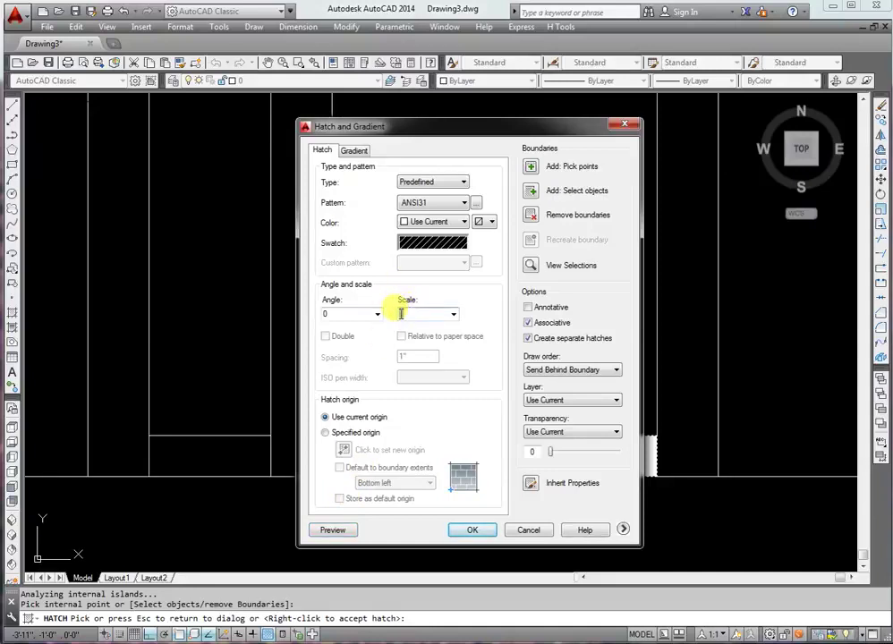
pyautogui.write('3')
pyautogui.click(333, 530)
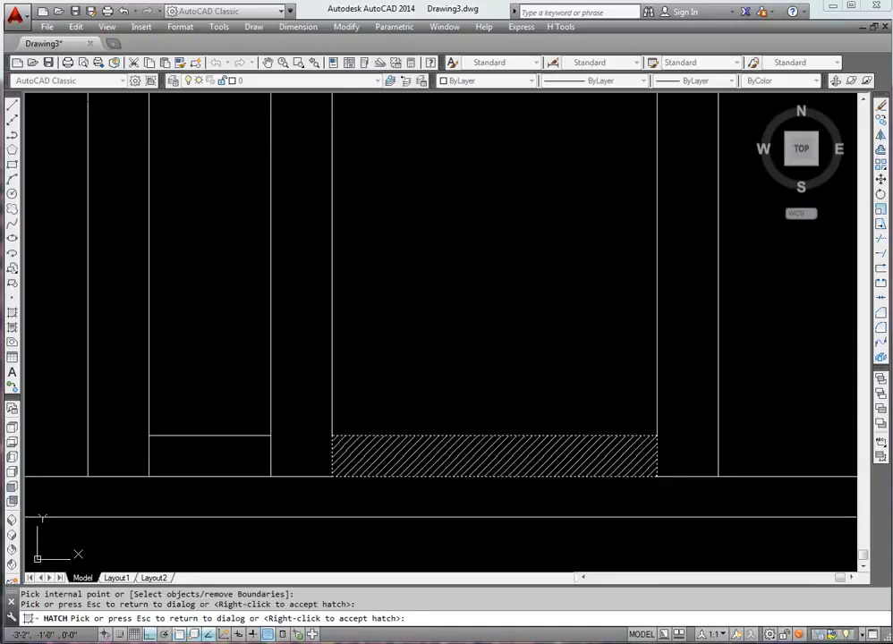
pyautogui.click(427, 478)
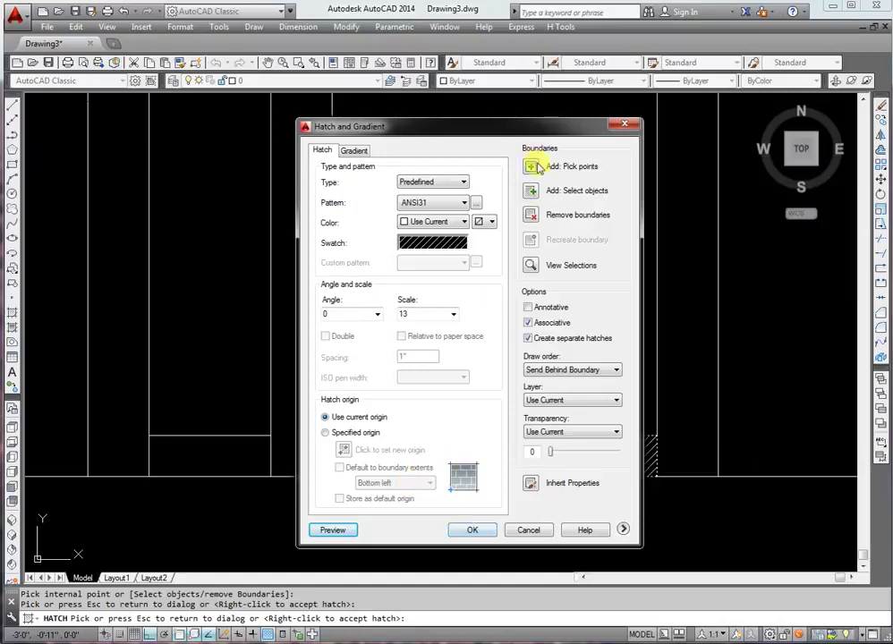
# Add the second footing strip to the ANSI31 hatch
pyautogui.click(540, 168)
pyautogui.click(215, 411)
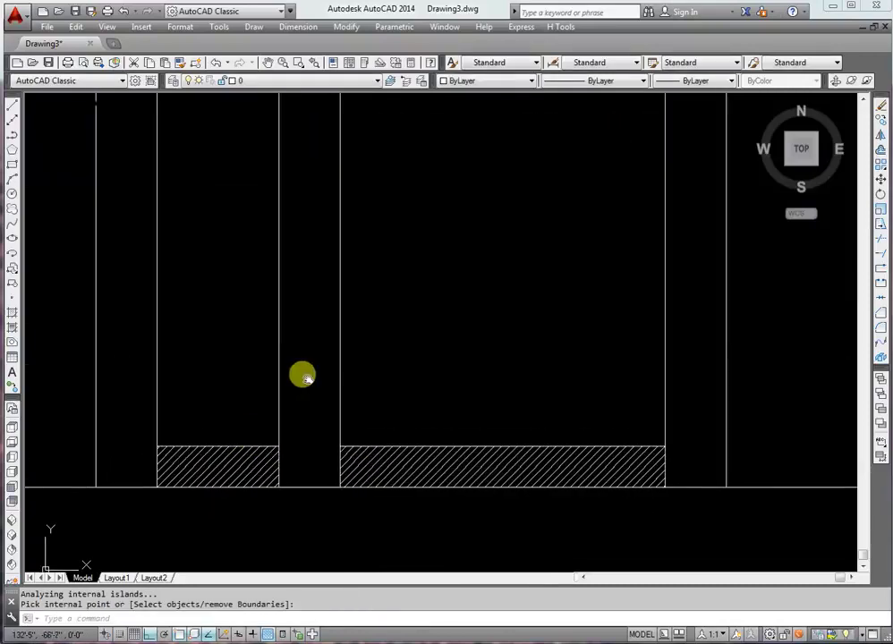
pyautogui.press('Escape')
pyautogui.scroll(-3, 407, 368)
pyautogui.moveTo(379, 295); pyautogui.dragTo(385, 393, button='middle')
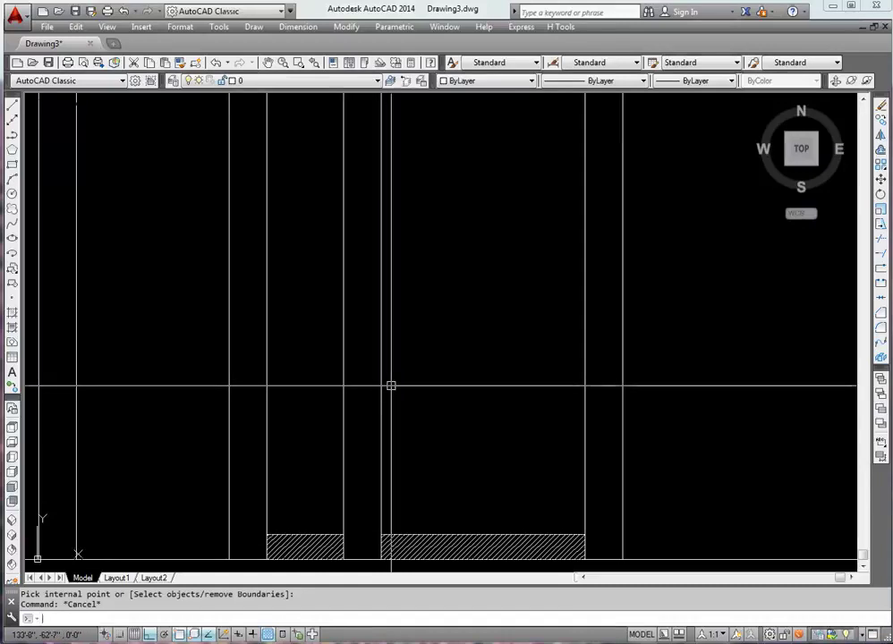
# Offset the bottom line 4' upward to mark the plinth band
pyautogui.write('O')
pyautogui.press('Return')
pyautogui.write("4'")
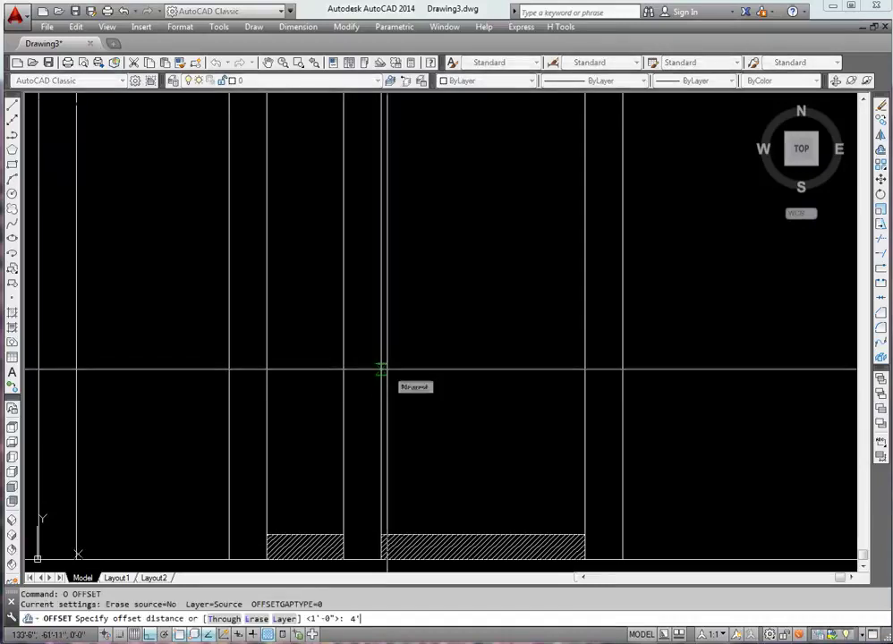
pyautogui.press('Return')
pyautogui.click(430, 558)
pyautogui.click(403, 462)
pyautogui.moveTo(361, 466); pyautogui.dragTo(460, 422, button='middle')
pyautogui.scroll(-2, 426, 444)
pyautogui.moveTo(328, 461)
pyautogui.mouseDown(button='middle')
pyautogui.moveTo(415, 461)
pyautogui.moveTo(395, 462)
pyautogui.mouseUp(button='middle')
# Start an ANSI37 crosshatch and pick inside the left pier's lower section
pyautogui.write('H')
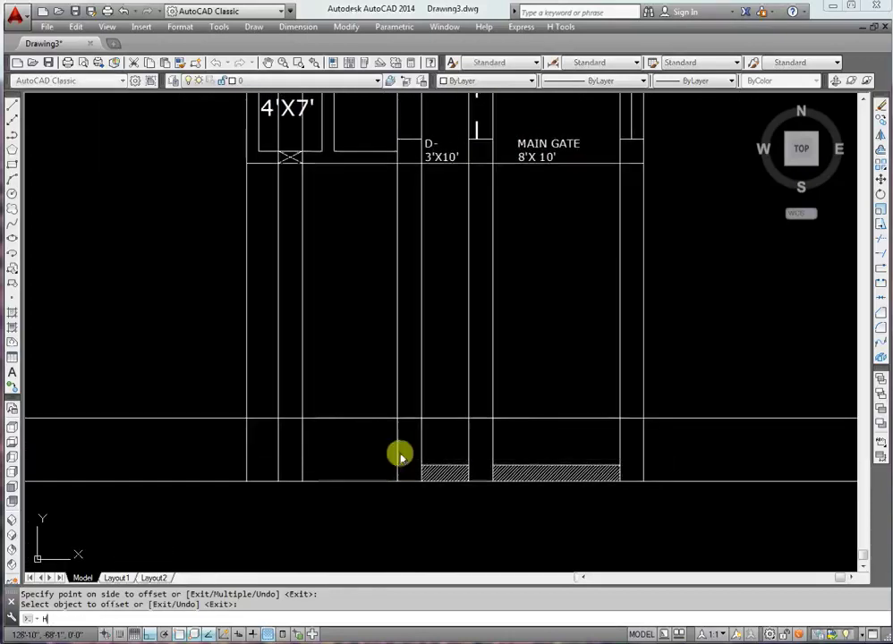
pyautogui.press('Return')
pyautogui.click(438, 244)
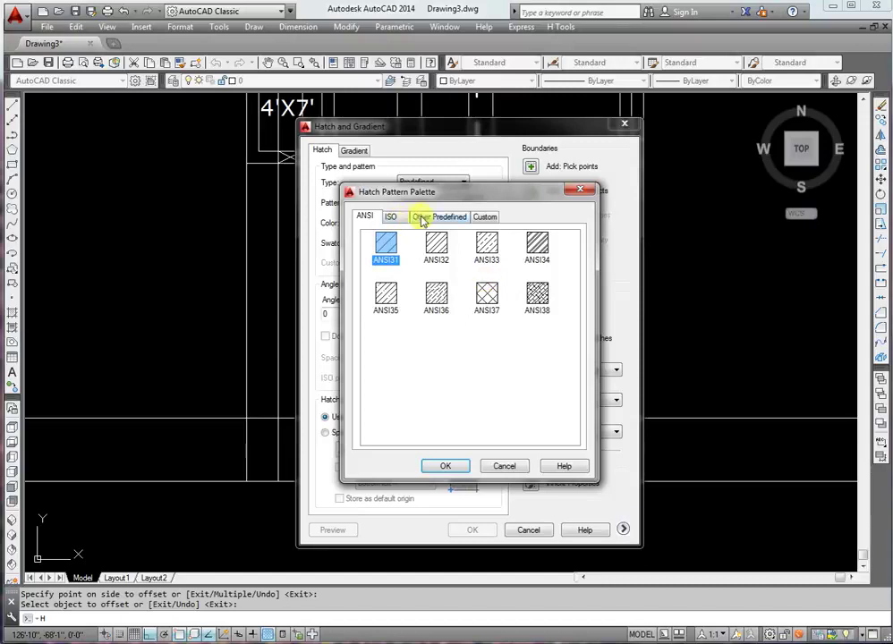
pyautogui.click(447, 466)
pyautogui.click(531, 167)
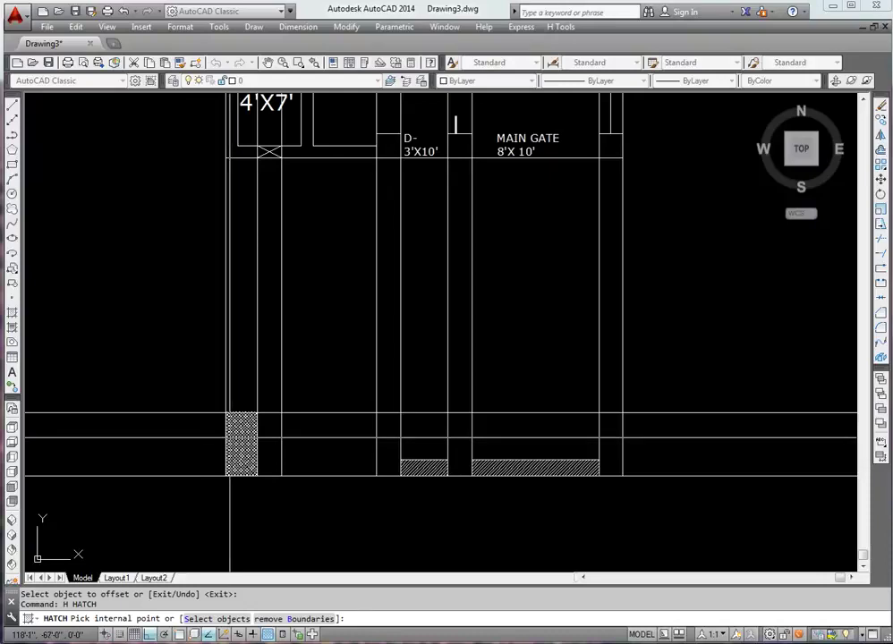
# Trim the stray vertical line out of the plinth band
pyautogui.press('Escape')
pyautogui.press('Escape')
pyautogui.press('Escape')
pyautogui.write('tr')
pyautogui.press('Return')
pyautogui.click(281, 427)
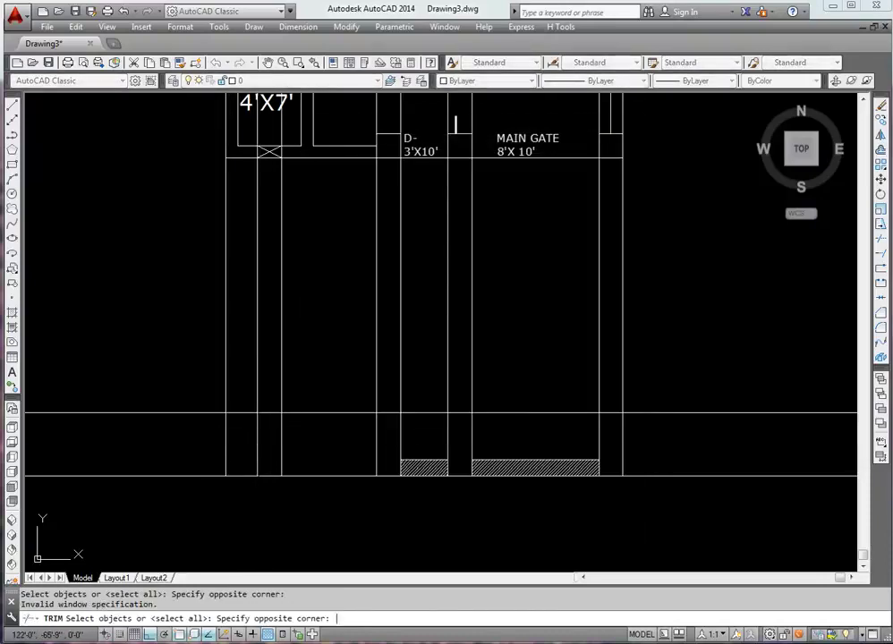
pyautogui.press('Return')
pyautogui.click(283, 438)
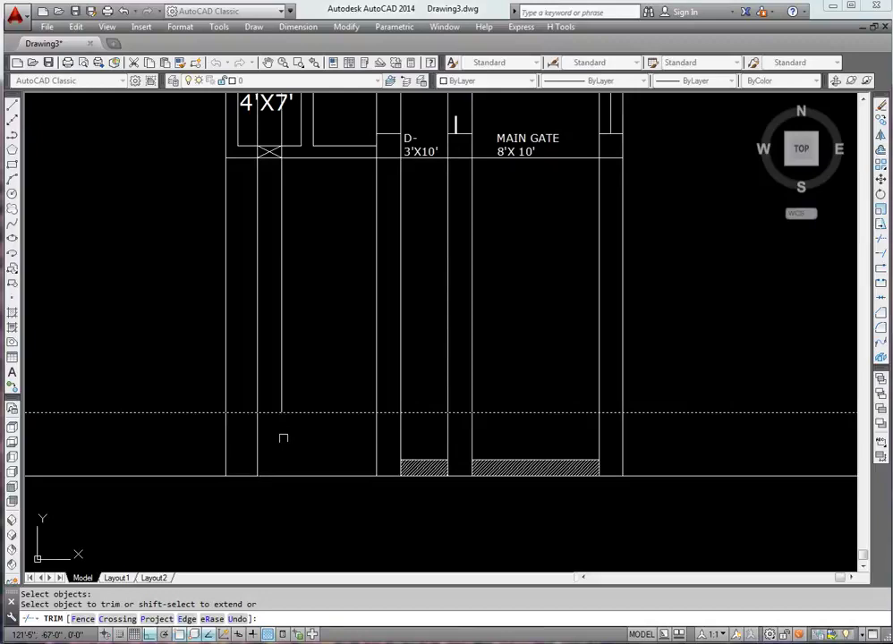
pyautogui.press('Return')
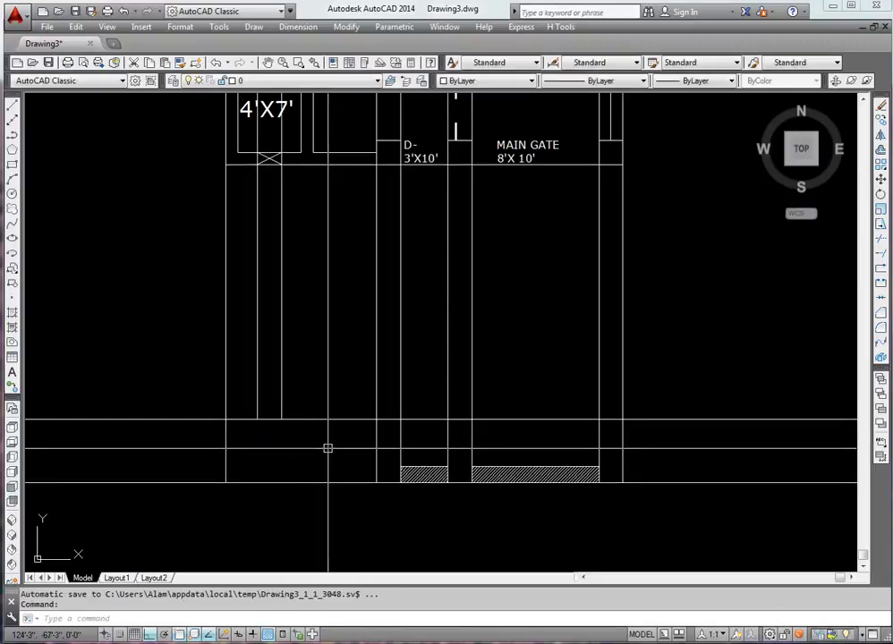
pyautogui.write('H')
# Set up an ANSI37 hatch and pick the lower wall band as its area
pyautogui.press('Return')
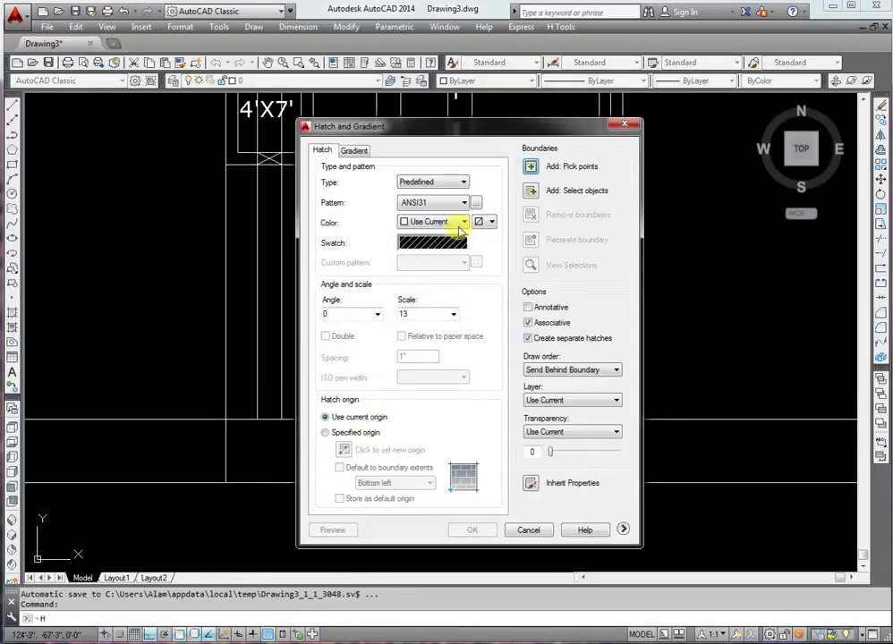
pyautogui.click(448, 247)
pyautogui.click(483, 297)
pyautogui.click(451, 464)
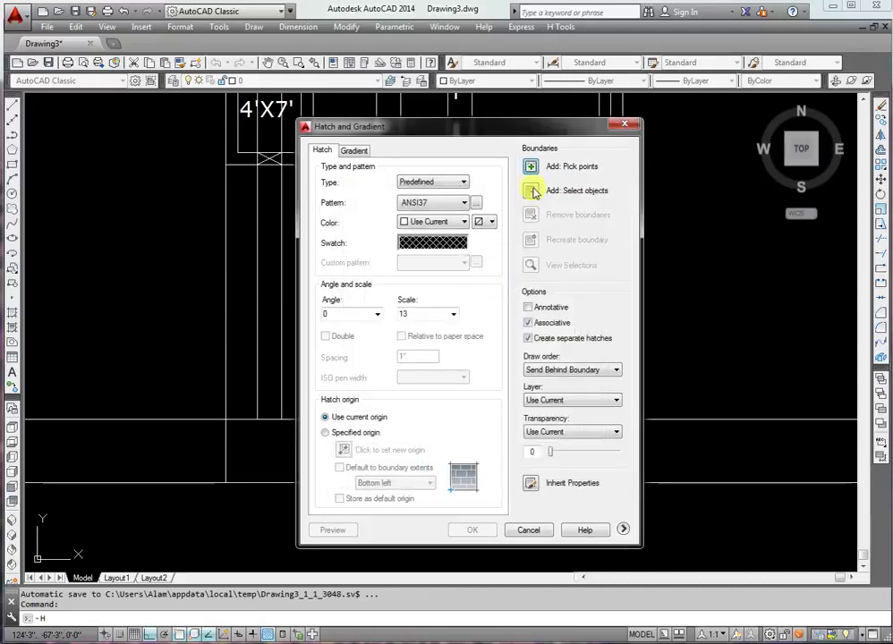
pyautogui.click(531, 167)
pyautogui.click(454, 461)
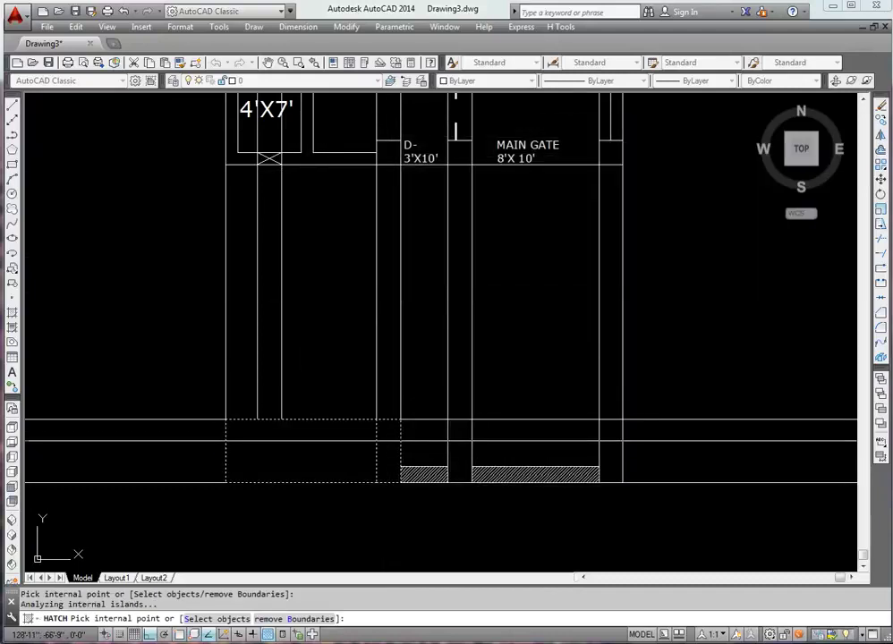
pyautogui.press('Return')
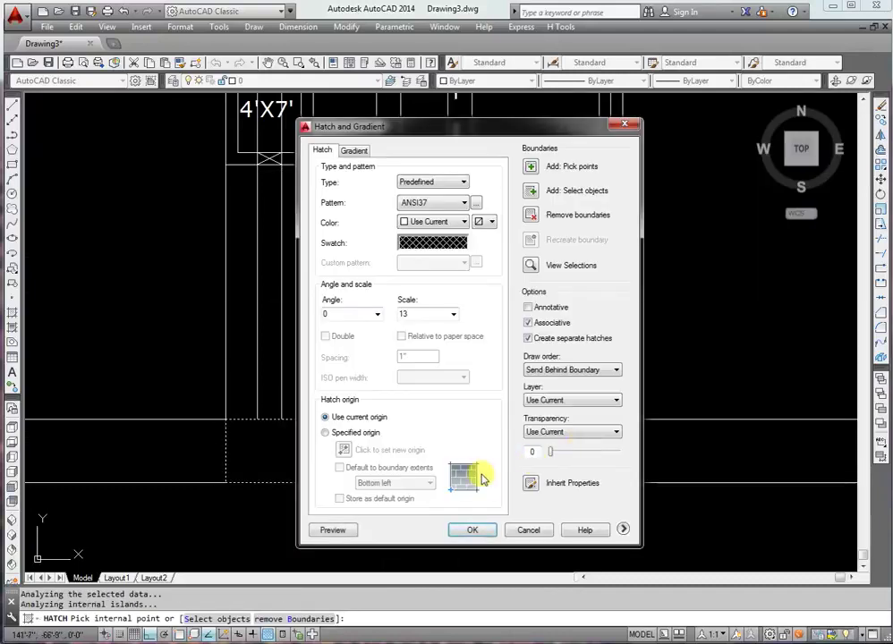
# Preview and adjust the crosshatch scale, then apply the ANSI37 fill to band and piers
pyautogui.click(332, 530)
pyautogui.click(390, 304)
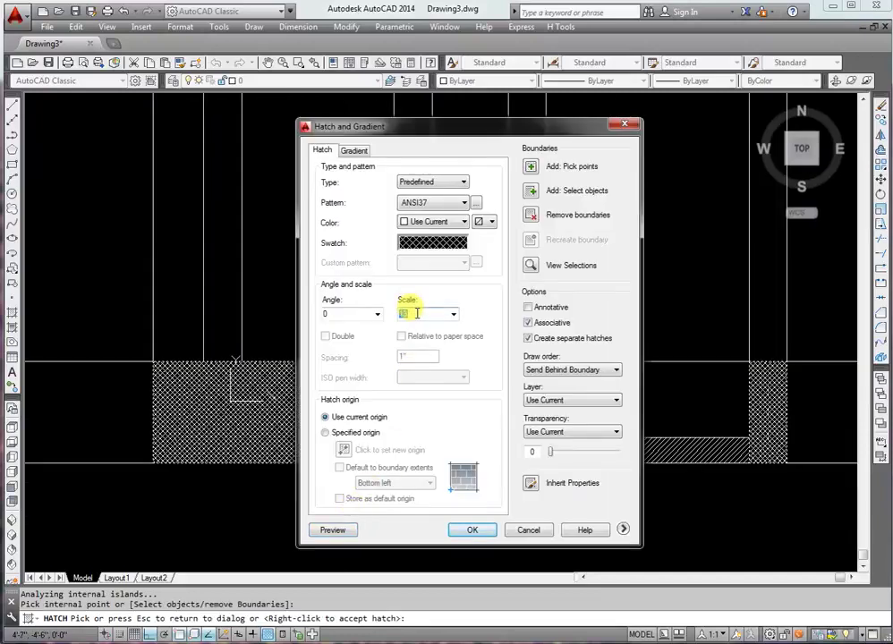
pyautogui.write('21')
pyautogui.click(332, 530)
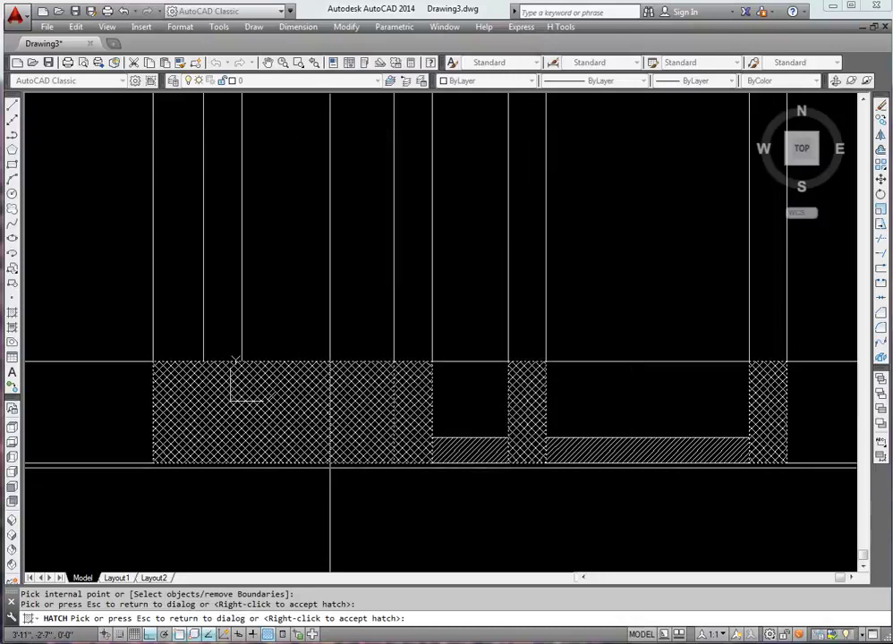
pyautogui.click(367, 412)
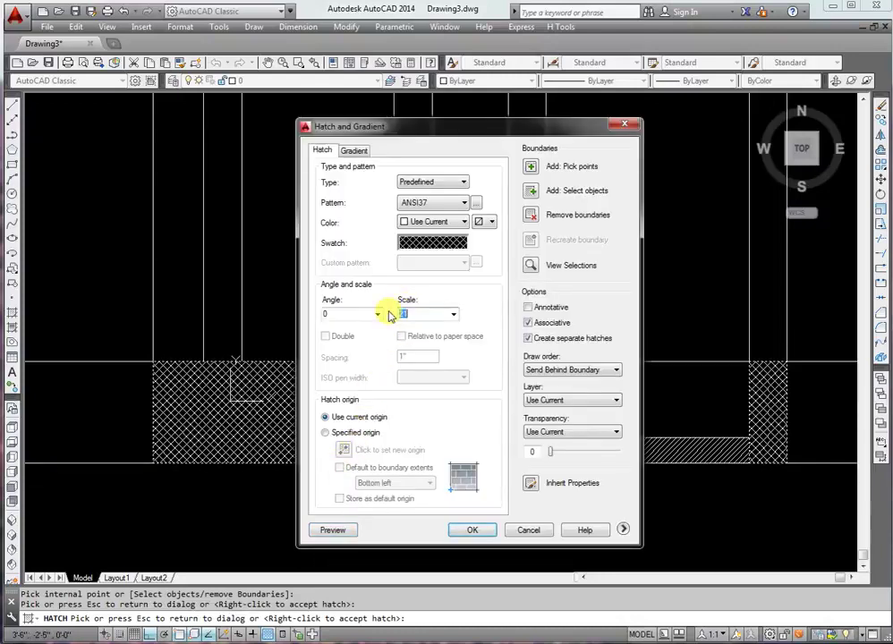
pyautogui.click(333, 530)
pyautogui.click(367, 412)
pyautogui.click(465, 530)
pyautogui.click(268, 413)
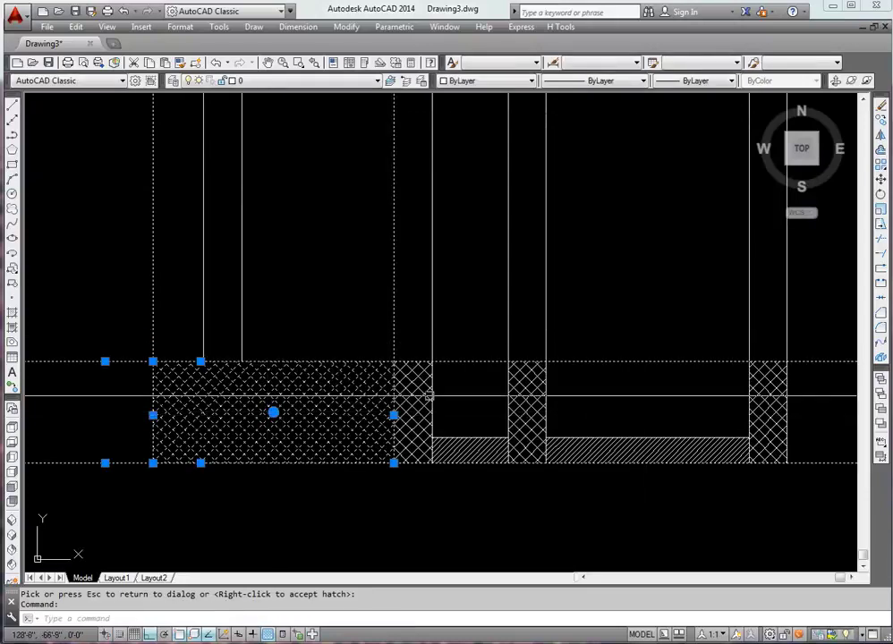
# Select the large band crosshatch and the pier hatch, then pan and zoom out
pyautogui.press('Escape')
pyautogui.click(268, 412)
pyautogui.press('Escape')
pyautogui.moveTo(136, 357); pyautogui.dragTo(171, 364, button='middle')
pyautogui.write('tr')
pyautogui.press('Return')
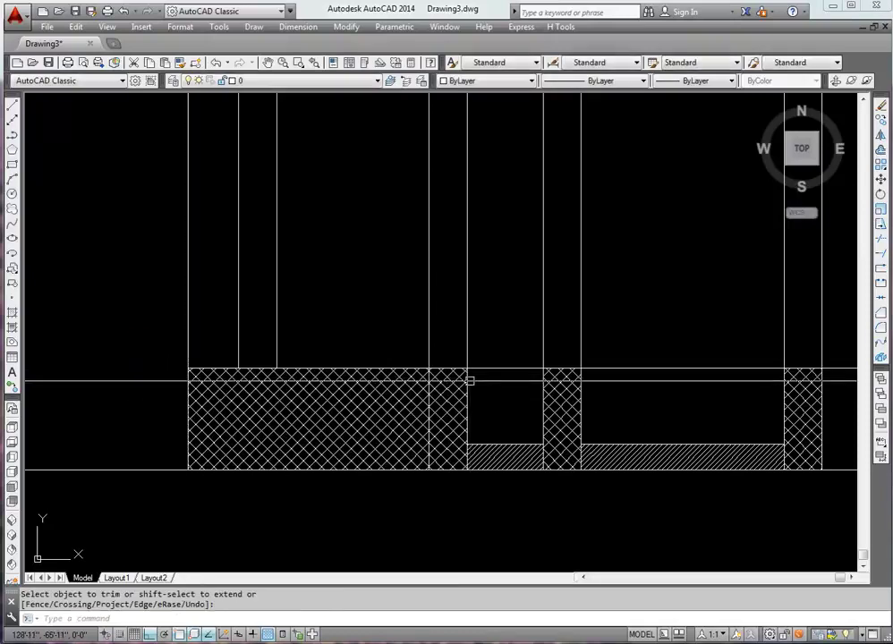
pyautogui.press('Escape')
pyautogui.click(366, 391)
pyautogui.click(543, 403)
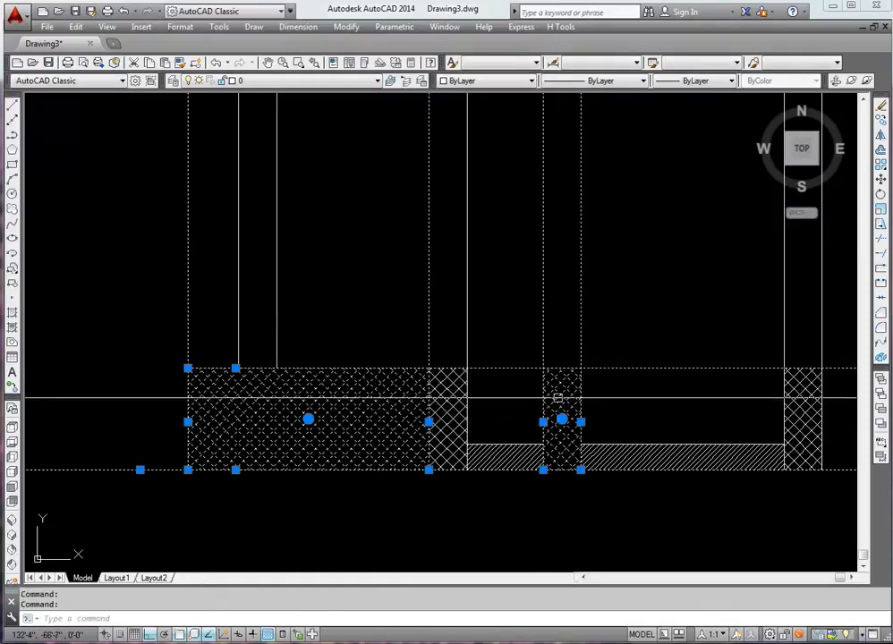
pyautogui.moveTo(781, 403); pyautogui.dragTo(546, 409, button='middle')
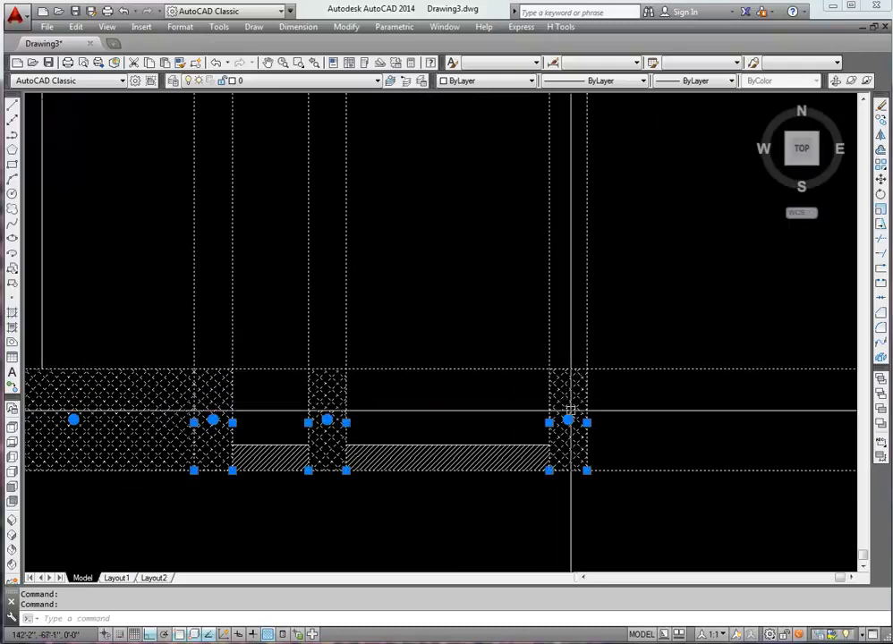
pyautogui.scroll(-2, 569, 413)
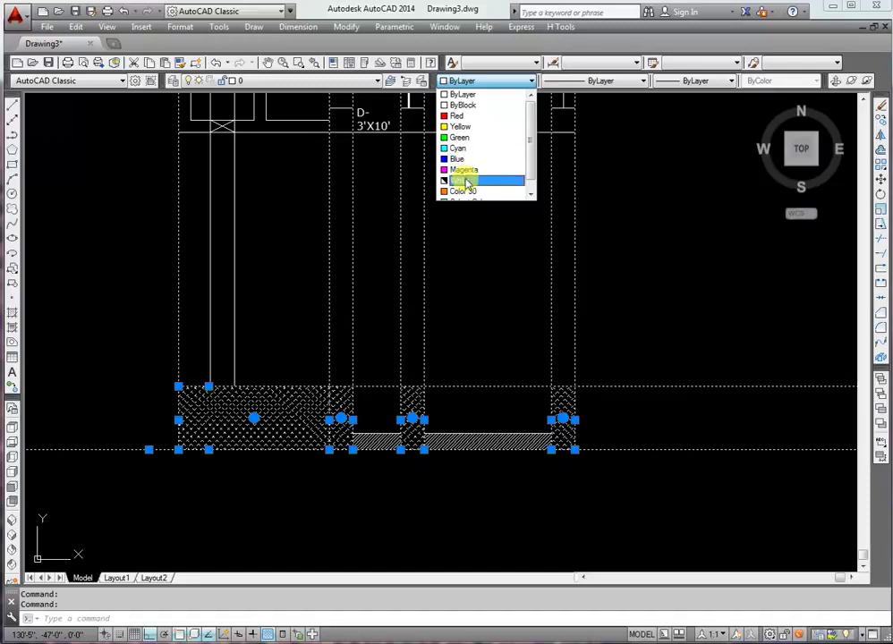
# Undo a premature colour change and explode the crosshatch fill with its boundary
pyautogui.click(463, 191)
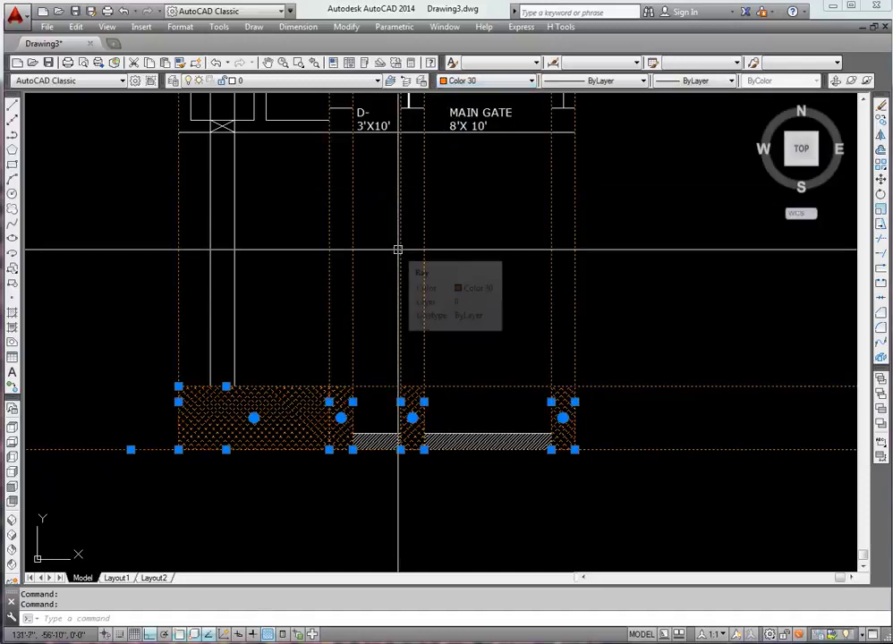
pyautogui.hotkey('ctrl', 'z')
pyautogui.press('Escape')
pyautogui.scroll(1, 286, 395)
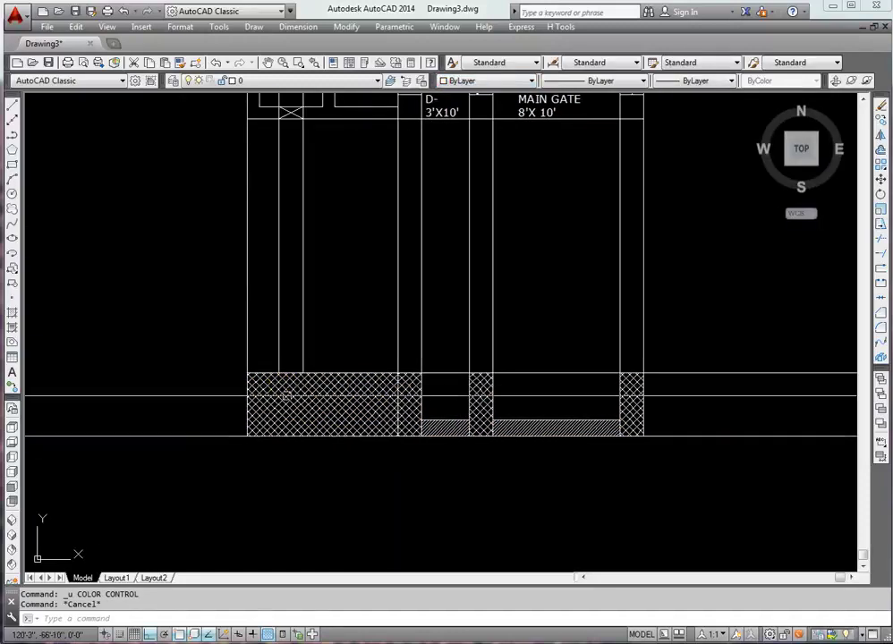
pyautogui.scroll(1, 315, 402)
pyautogui.click(315, 402)
pyautogui.press('Return')
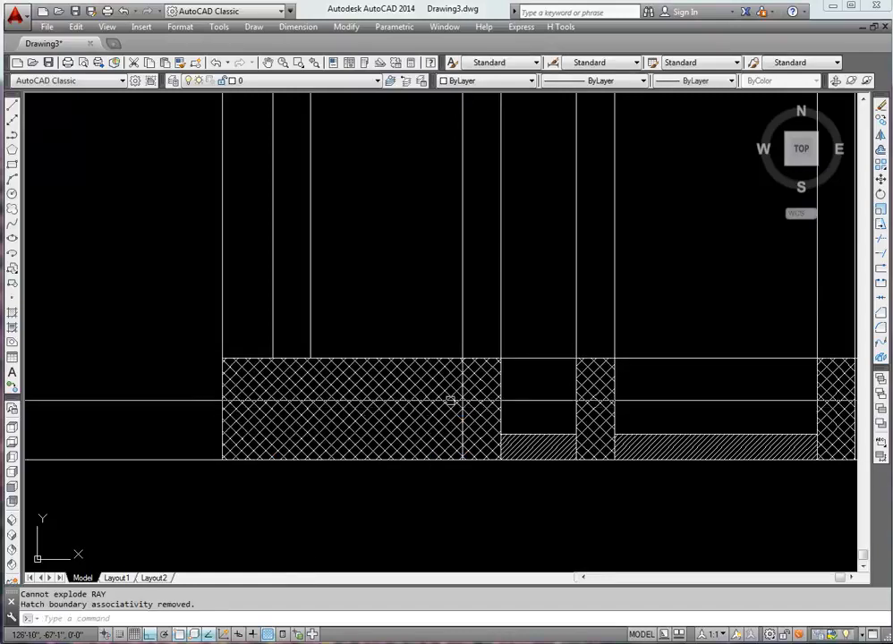
# Select the right pier hatch and the other pier hatch
pyautogui.moveTo(585, 406); pyautogui.dragTo(463, 398, button='middle')
pyautogui.scroll(-1, 463, 398)
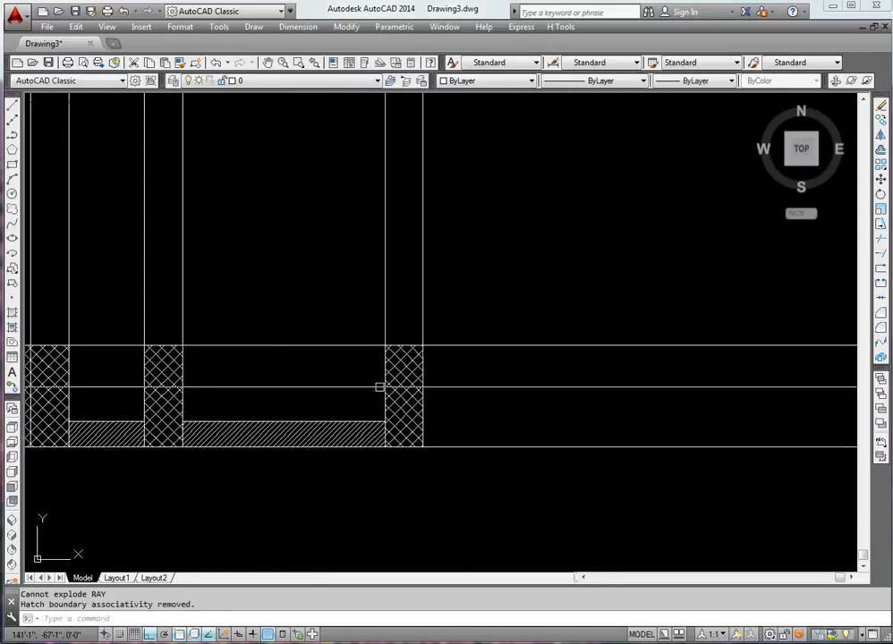
pyautogui.scroll(-1, 413, 371)
pyautogui.click(355, 304)
pyautogui.click(482, 409)
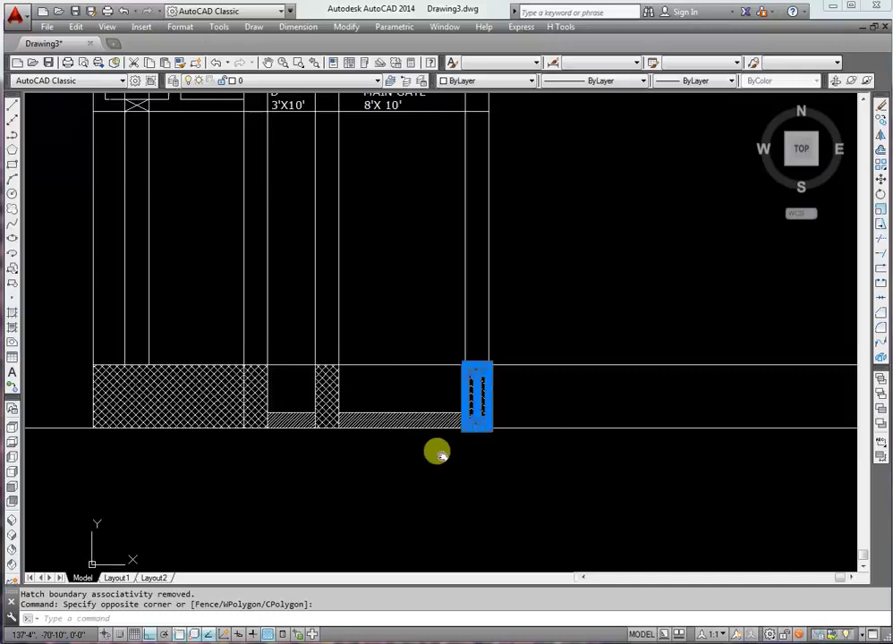
pyautogui.moveTo(253, 346); pyautogui.dragTo(435, 355, button='middle')
pyautogui.click(427, 339)
pyautogui.click(512, 471)
# Add the left crosshatch block and recolour all selected footing hatches to Color 30
pyautogui.click(167, 347)
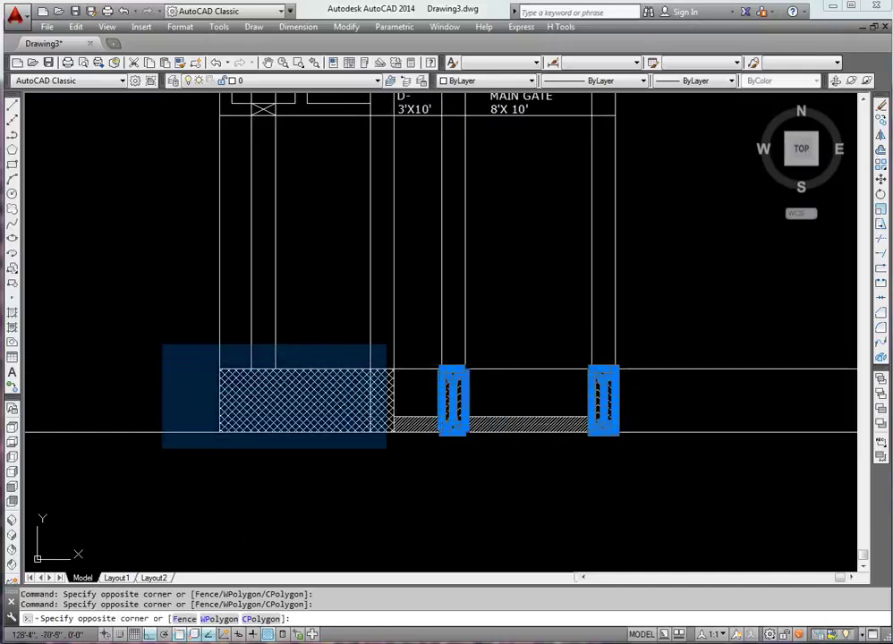
pyautogui.click(445, 474)
pyautogui.click(466, 81)
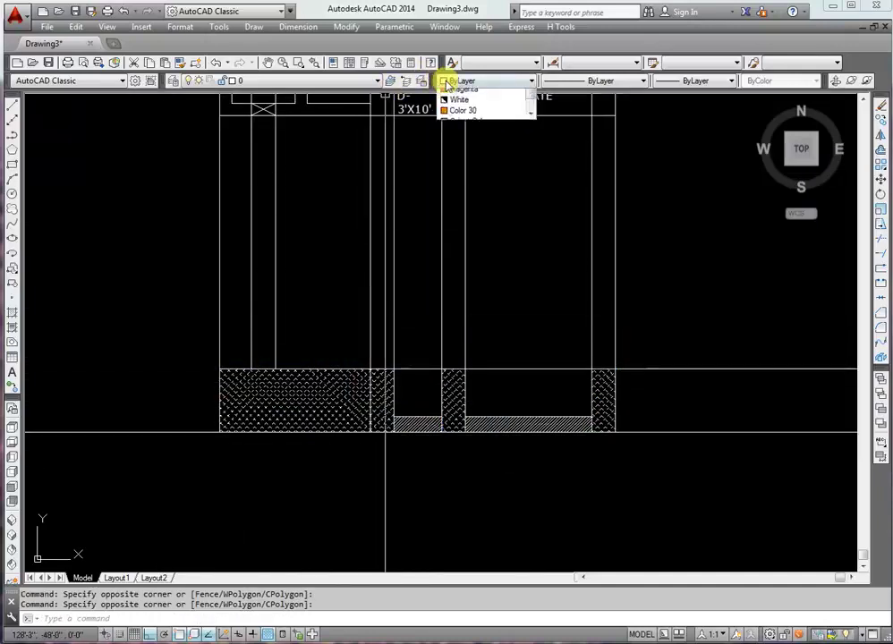
pyautogui.click(455, 193)
pyautogui.press('Escape')
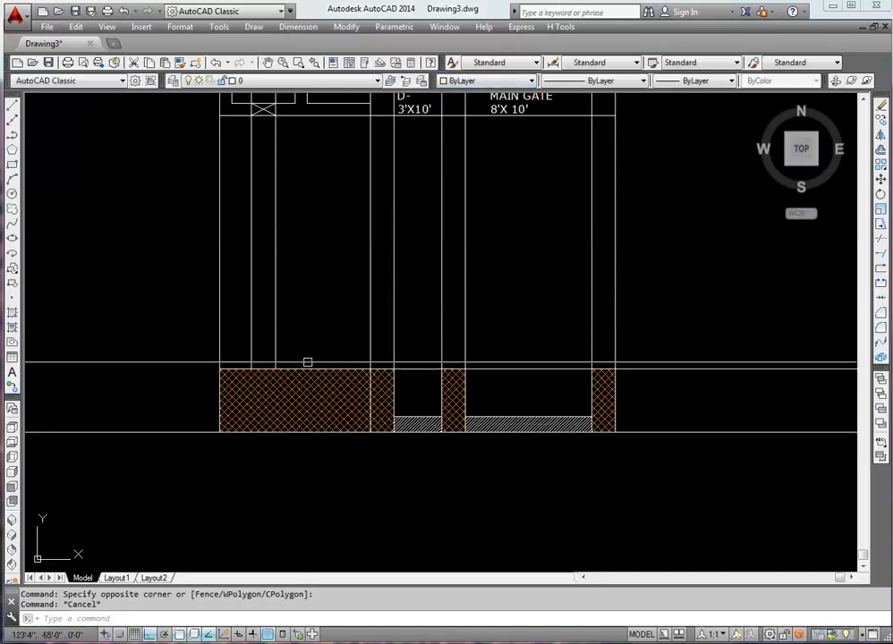
pyautogui.scroll(2, 347, 367)
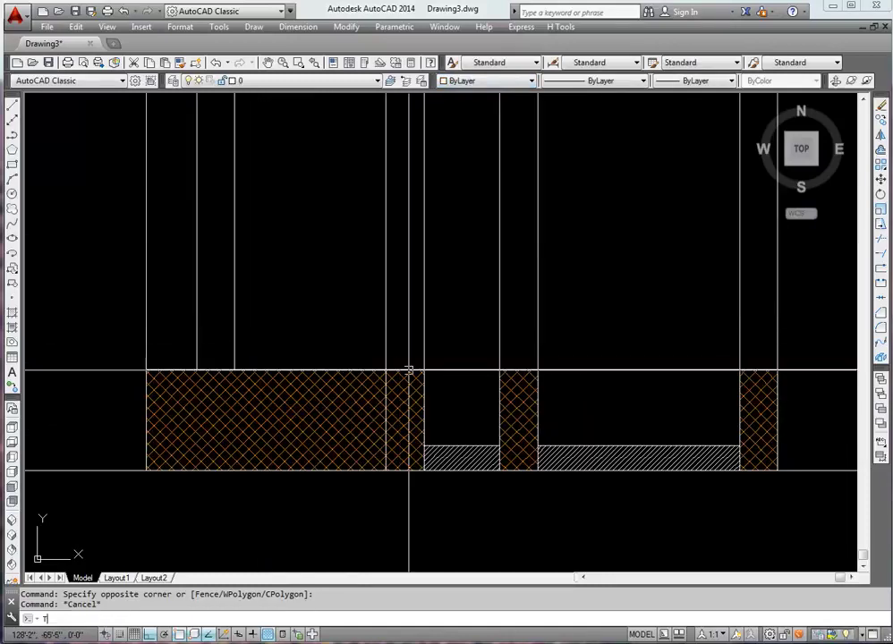
# Try a trim with the horizontal wall line as cutting edge, then end it
pyautogui.write('tr')
pyautogui.press('Return')
pyautogui.click(527, 369)
pyautogui.press('Return')
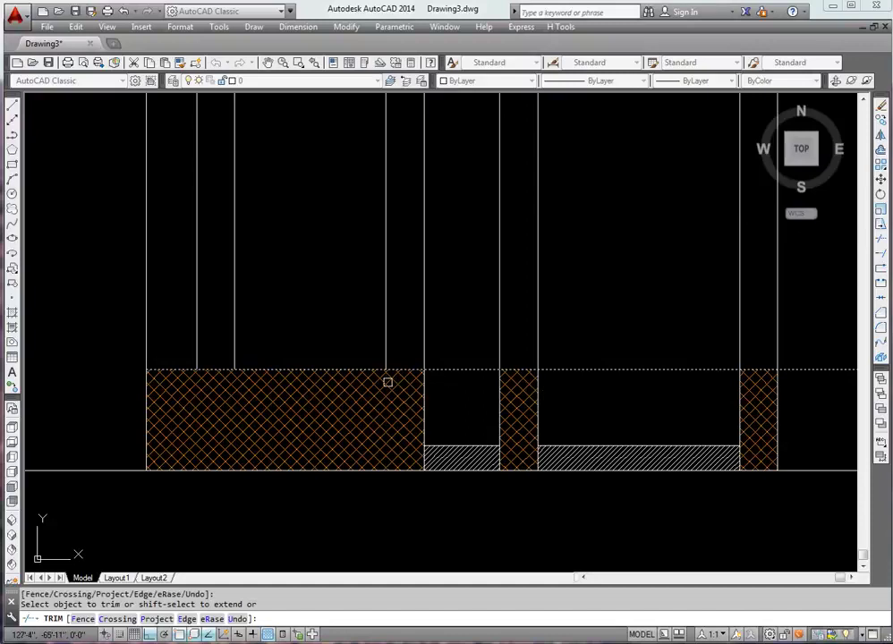
pyautogui.press('Return')
pyautogui.moveTo(412, 409); pyautogui.dragTo(391, 434, button='middle')
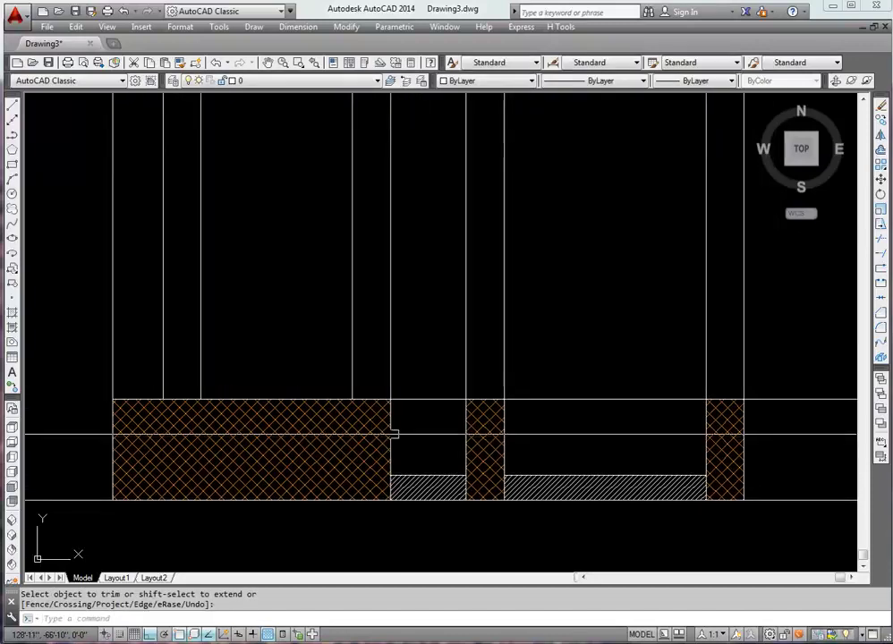
# Fence-trim the wall line out of the door and gate openings, using all objects as edges
pyautogui.press('Return')
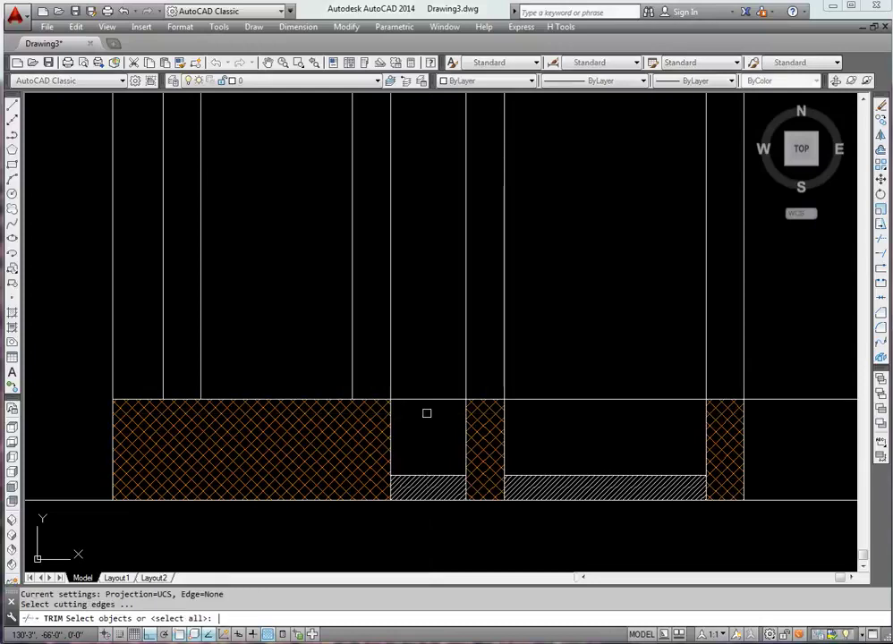
pyautogui.press('Return')
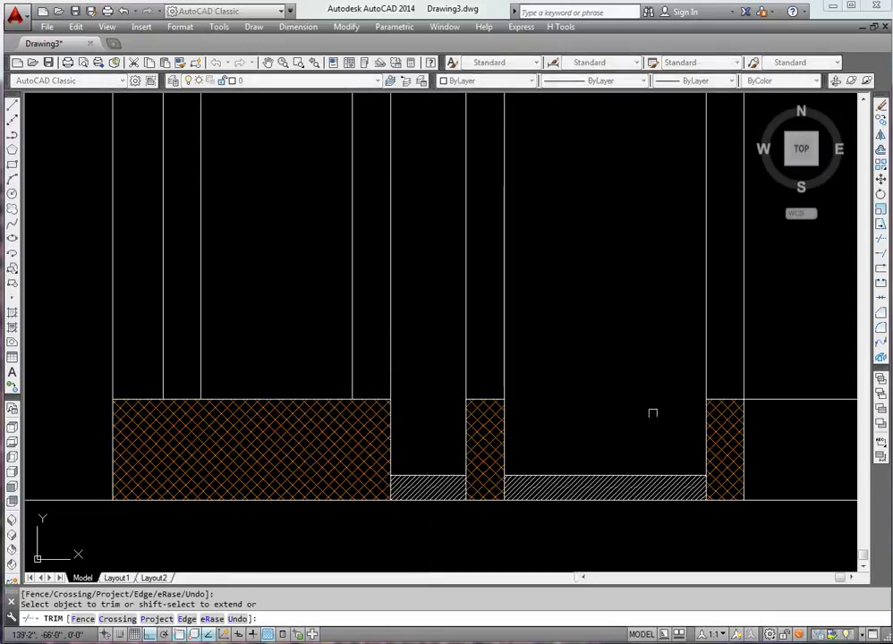
pyautogui.moveTo(652, 412); pyautogui.dragTo(461, 408, button='middle')
pyautogui.press('Escape')
pyautogui.scroll(-2, 545, 393)
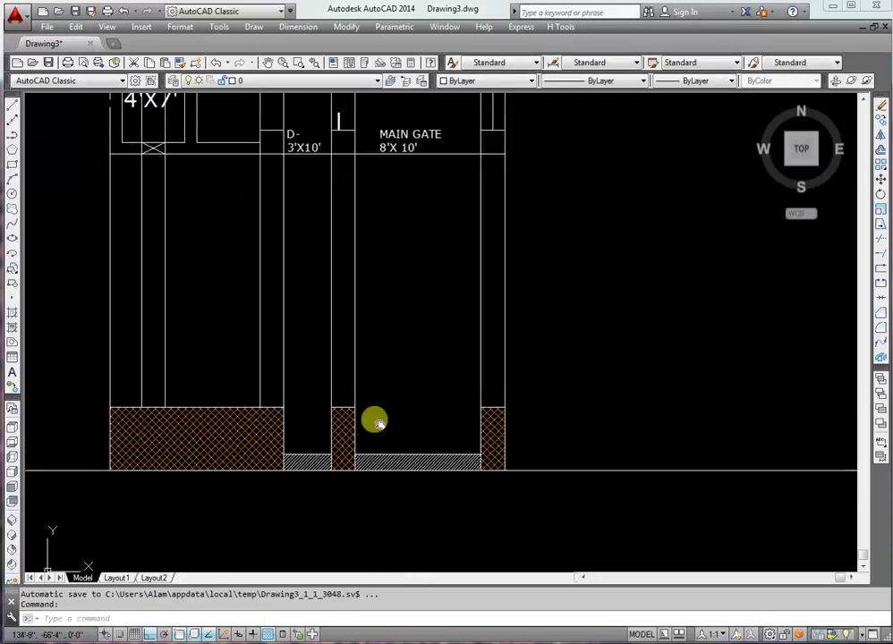
pyautogui.moveTo(180, 404); pyautogui.dragTo(244, 443, button='middle')
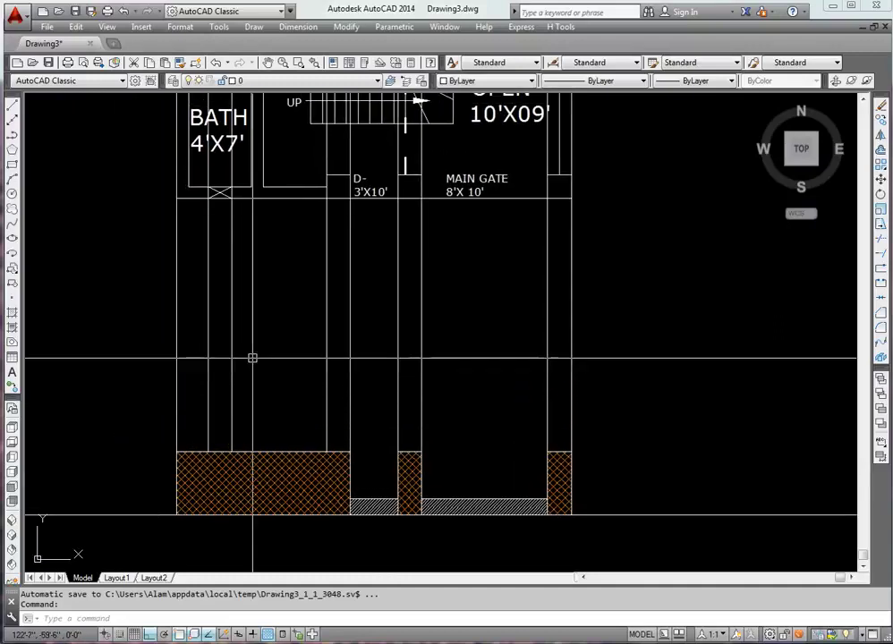
# Offset the base line 10' upward, then offset that copy by 98 for a second line
pyautogui.write('o')
pyautogui.press('Return')
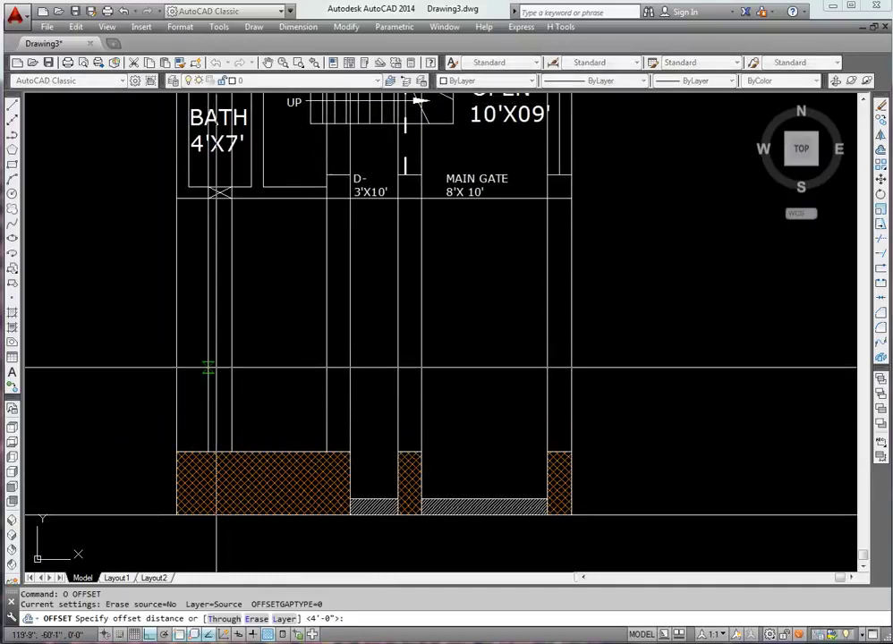
pyautogui.press('Return')
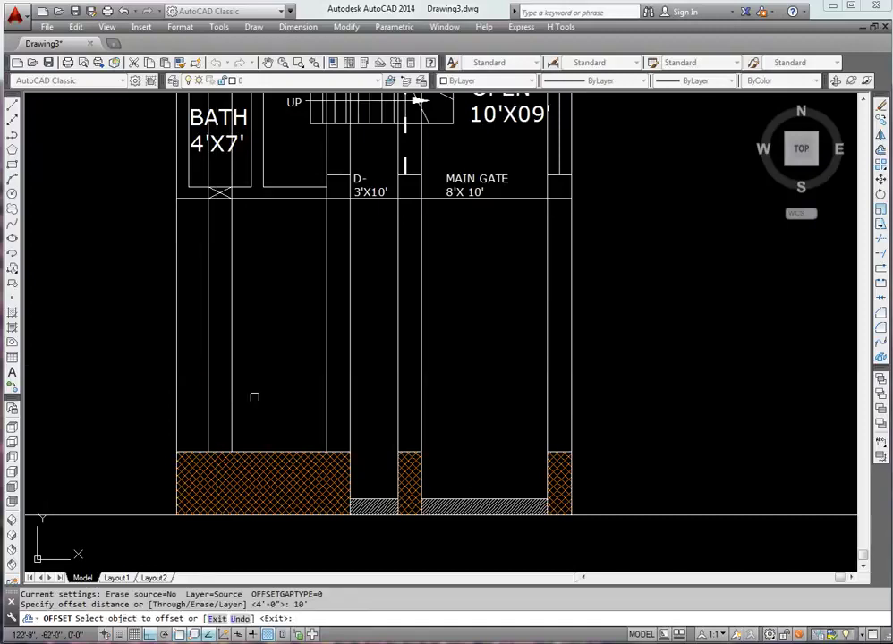
pyautogui.click(592, 513)
pyautogui.click(604, 425)
pyautogui.press('Return')
pyautogui.press('Return')
pyautogui.write('9')
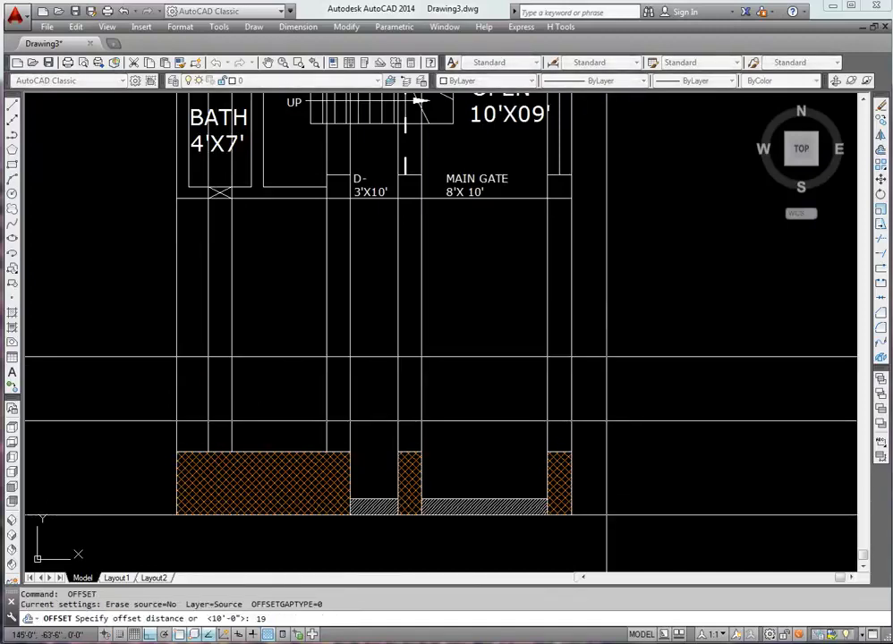
pyautogui.write('8')
pyautogui.press('Return')
pyautogui.click(619, 358)
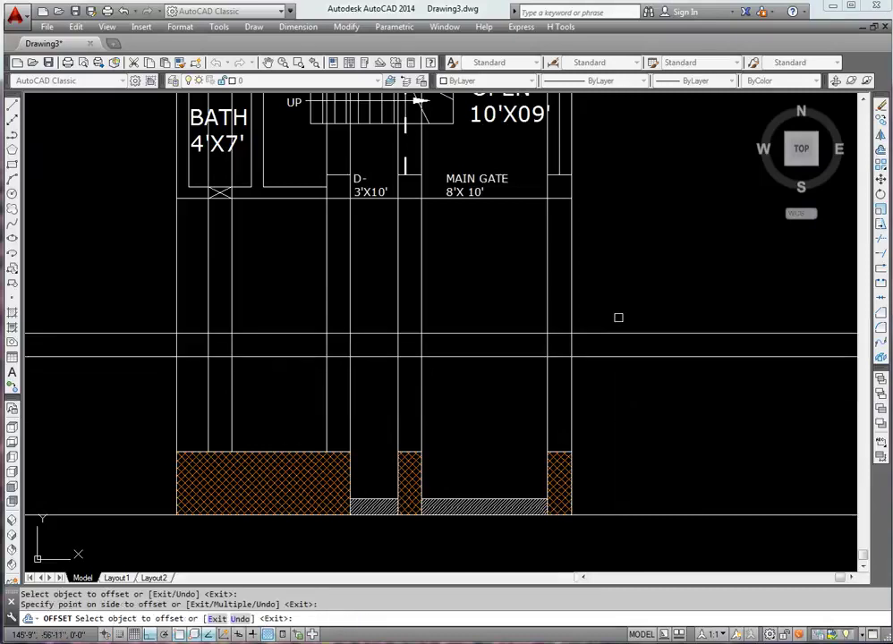
pyautogui.click(580, 354)
pyautogui.press('Escape')
# Trim the two new lines back to the left wall line
pyautogui.write('tr')
pyautogui.press('Return')
pyautogui.click(211, 373)
pyautogui.press('Return')
pyautogui.moveTo(260, 371); pyautogui.dragTo(265, 298)
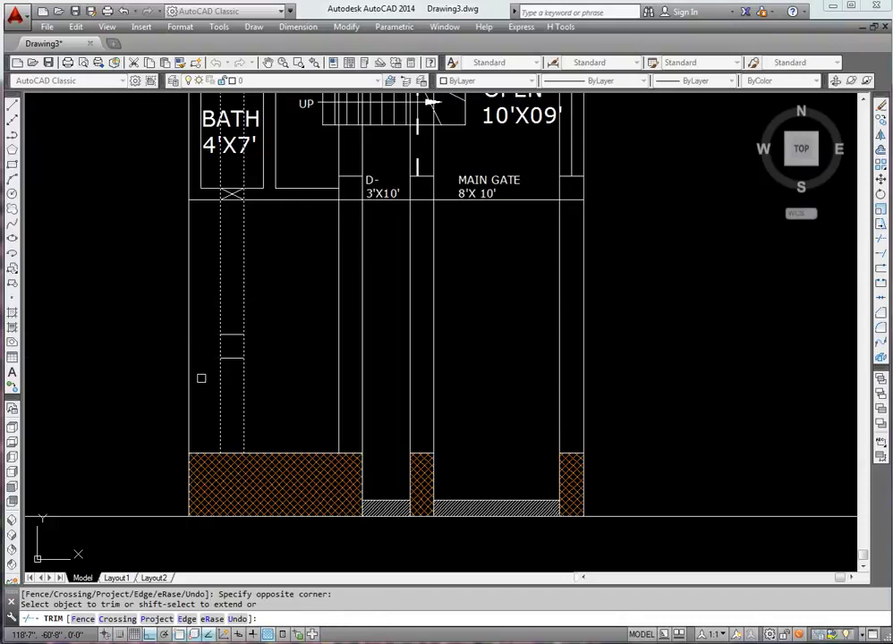
# Trim the wall line between the two short lines to open the square
pyautogui.press('Return')
pyautogui.press('Return')
pyautogui.click(215, 320)
pyautogui.click(277, 370)
pyautogui.press('Return')
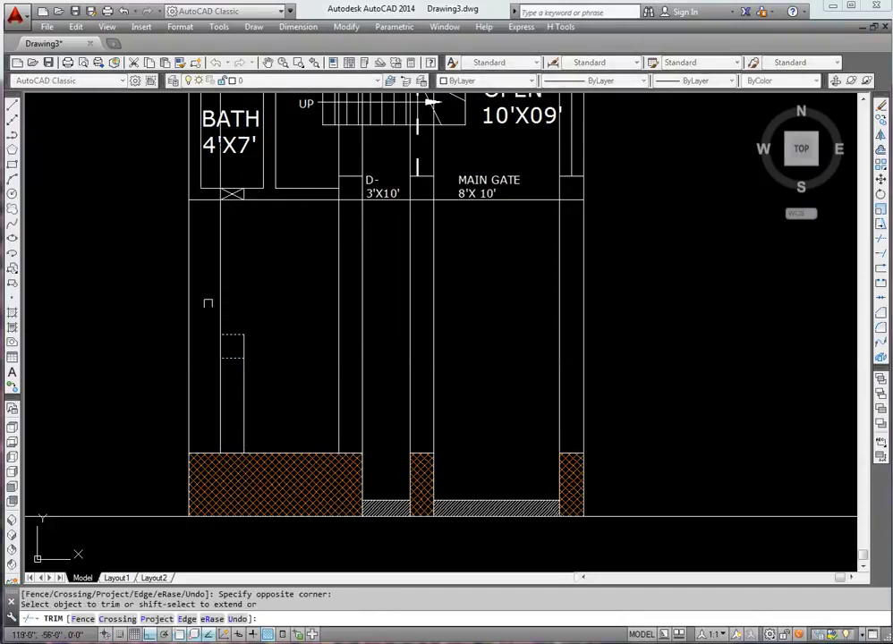
pyautogui.click(274, 392)
pyautogui.press('Return')
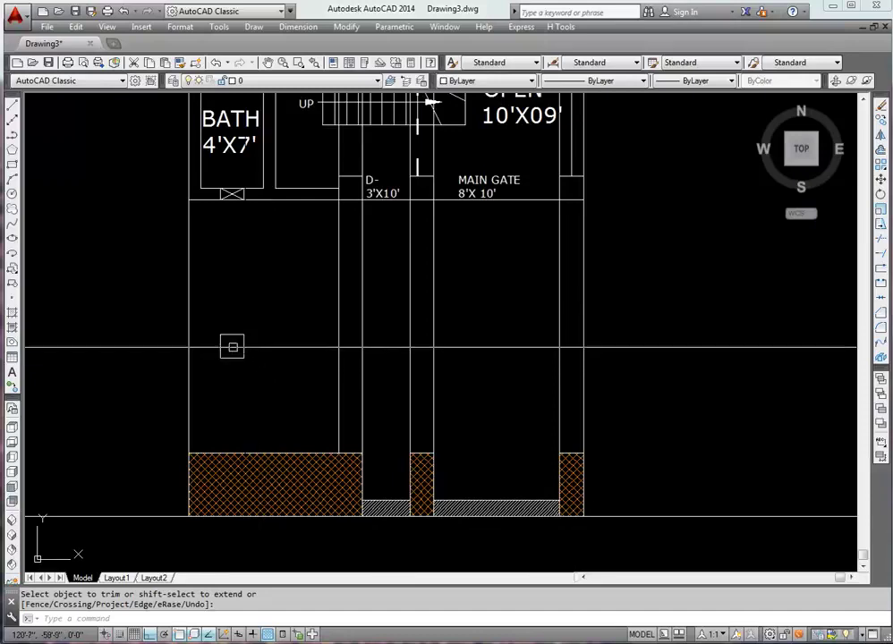
pyautogui.scroll(5, 232, 349)
# Offset the square's top edge by 2 to place the first two slats
pyautogui.moveTo(242, 368); pyautogui.dragTo(383, 428, button='middle')
pyautogui.write('o')
pyautogui.press('Return')
pyautogui.write('2')
pyautogui.press('Return')
pyautogui.click(351, 367)
pyautogui.click(351, 379)
pyautogui.click(356, 387)
pyautogui.click(355, 394)
# Offset three more slats downward at 2 spacing to complete the louvers
pyautogui.click(354, 398)
pyautogui.click(353, 405)
pyautogui.click(352, 409)
pyautogui.click(357, 417)
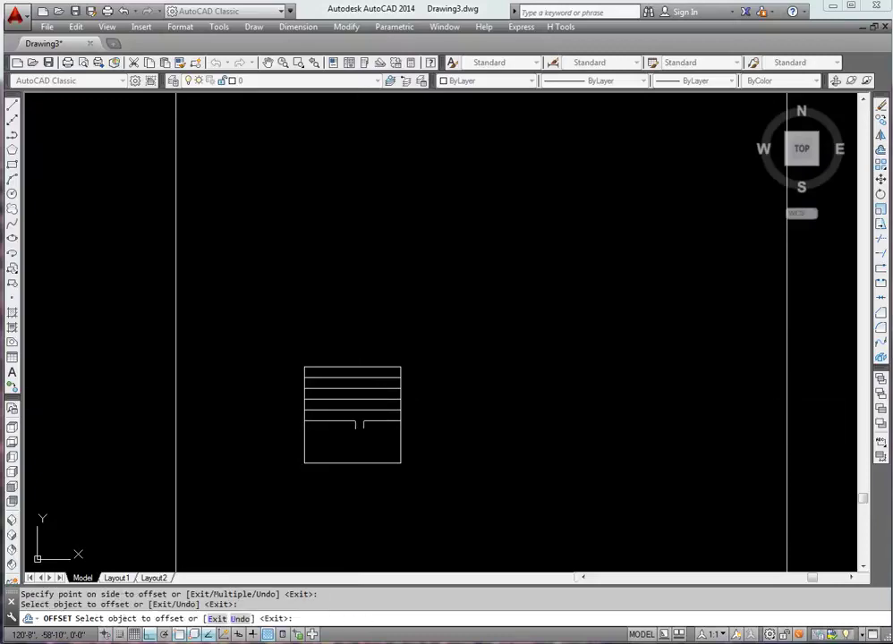
pyautogui.click(361, 424)
pyautogui.click(363, 456)
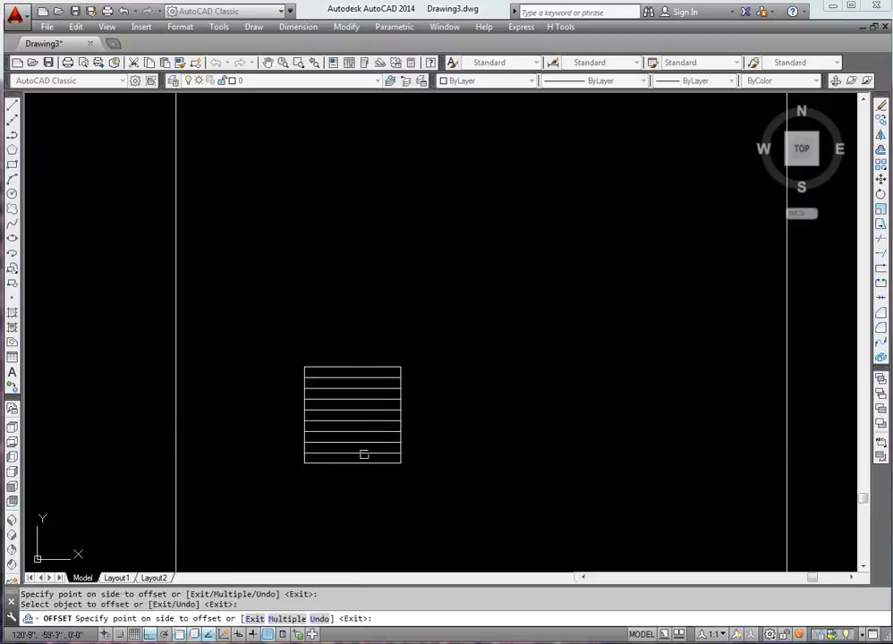
pyautogui.press('Return')
pyautogui.scroll(-3, 338, 445)
pyautogui.scroll(2, 330, 438)
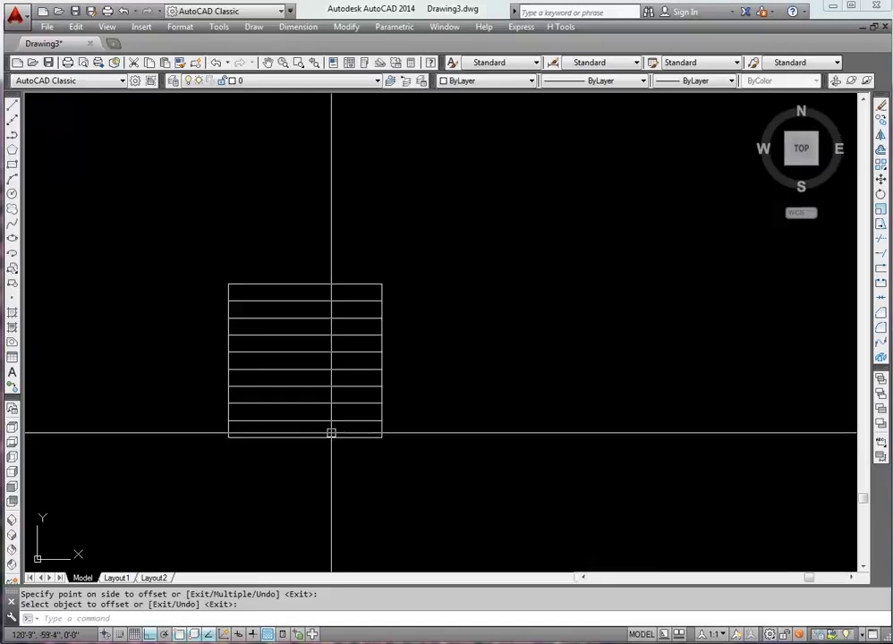
pyautogui.click(331, 432)
pyautogui.press('Escape')
# Offset the gate base line 10' upward to mark the opening tops
pyautogui.scroll(-3, 286, 337)
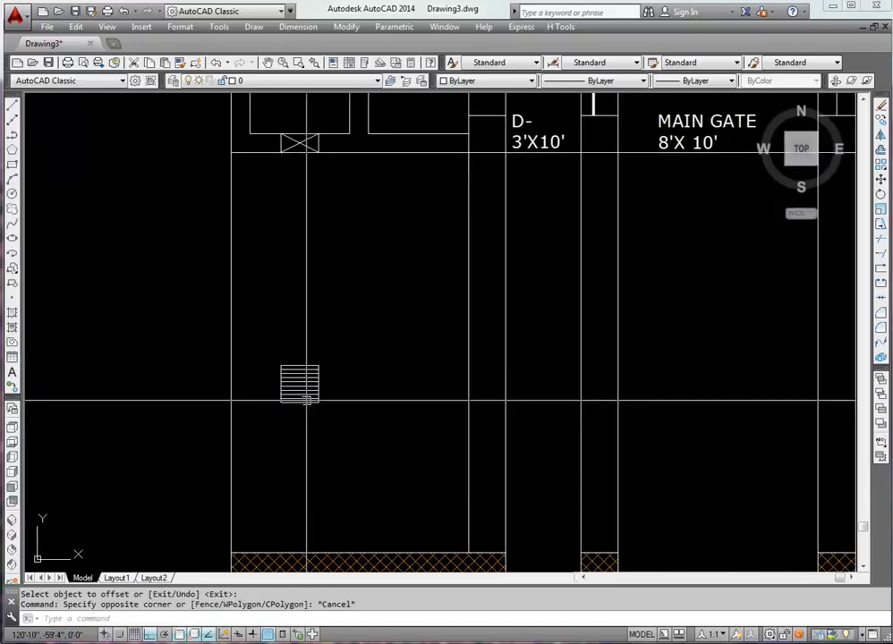
pyautogui.scroll(-2, 340, 394)
pyautogui.moveTo(481, 447); pyautogui.dragTo(392, 446, button='middle')
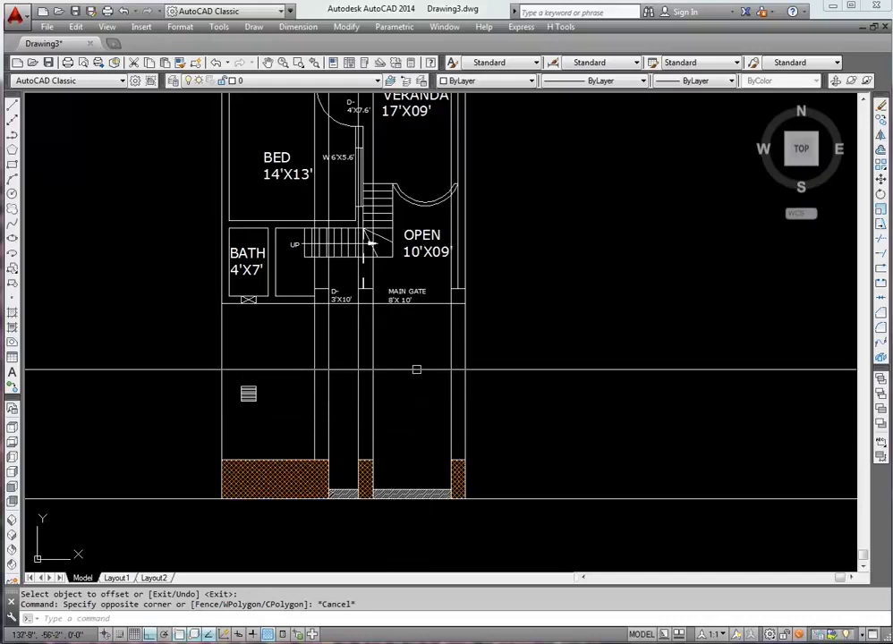
pyautogui.scroll(1, 401, 383)
pyautogui.scroll(3, 249, 486)
pyautogui.scroll(-2, 249, 486)
pyautogui.write('o')
pyautogui.press('Return')
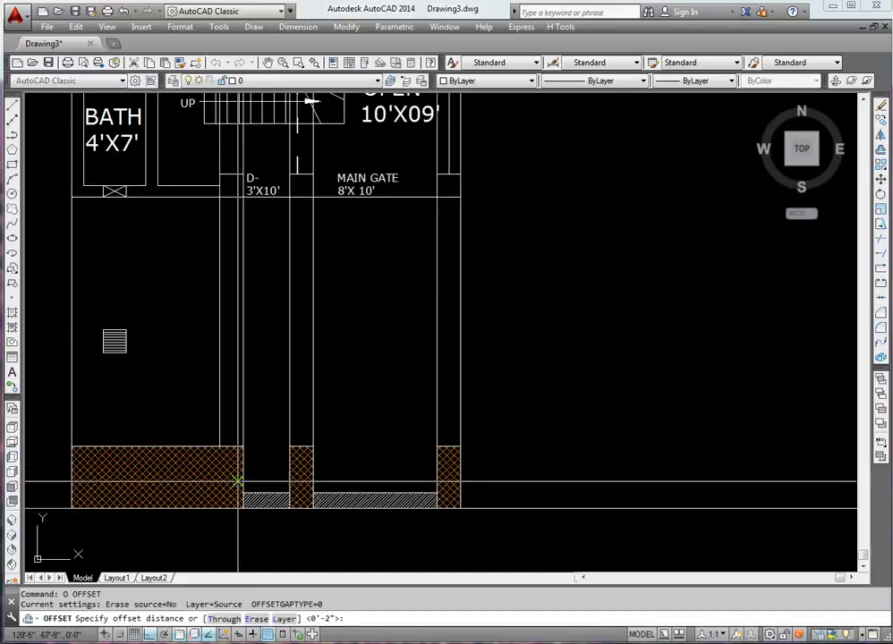
pyautogui.write("10'")
pyautogui.press('Return')
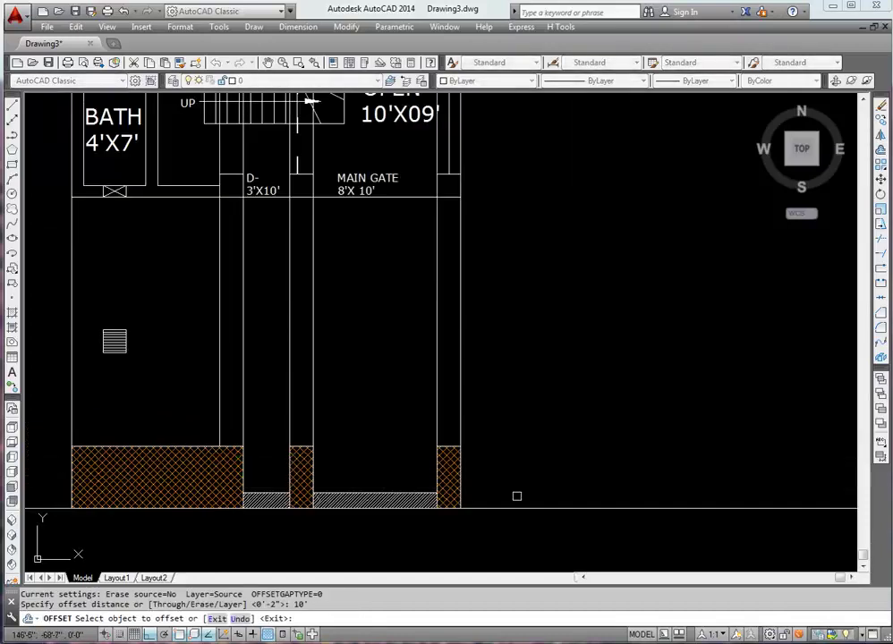
pyautogui.click(384, 489)
pyautogui.click(367, 412)
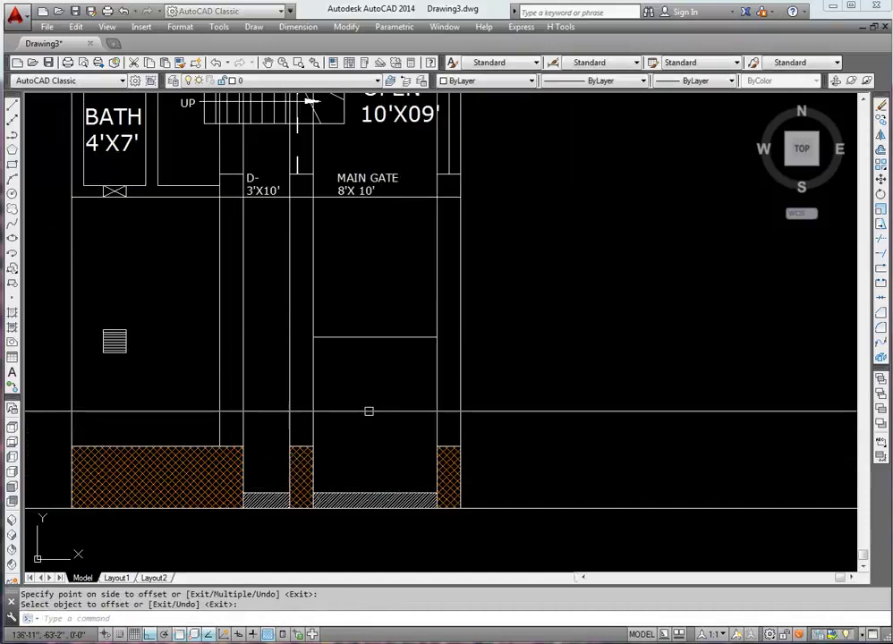
pyautogui.moveTo(368, 409); pyautogui.dragTo(380, 419, button='middle')
pyautogui.press('Escape')
# Extend lines around the gate opening and trim the middle wall line at the new line
pyautogui.write('ex')
pyautogui.press('Return')
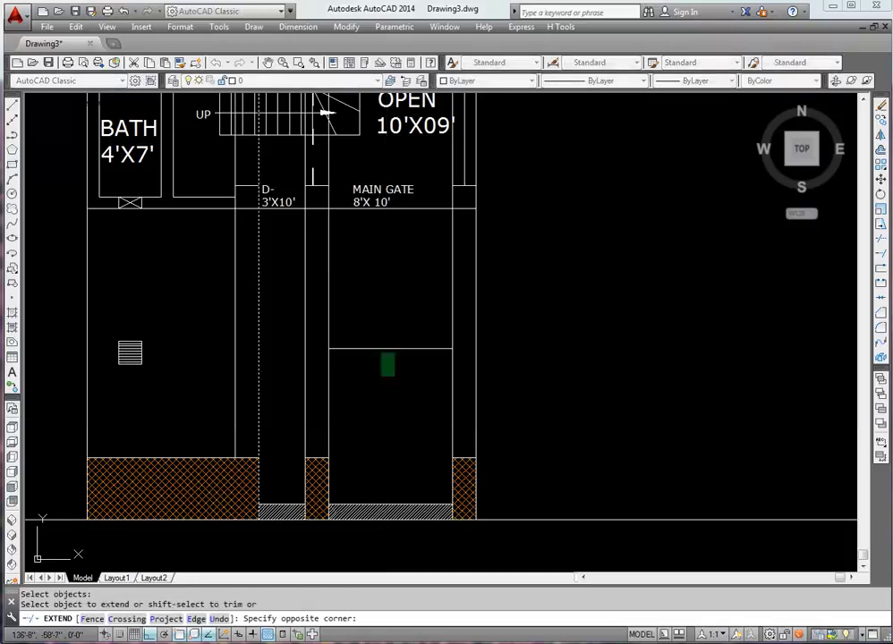
pyautogui.click(380, 356)
pyautogui.moveTo(353, 329); pyautogui.dragTo(313, 404, button='middle')
pyautogui.press('Escape')
pyautogui.write('tr')
pyautogui.press('Return')
pyautogui.press('Return')
pyautogui.click(313, 404)
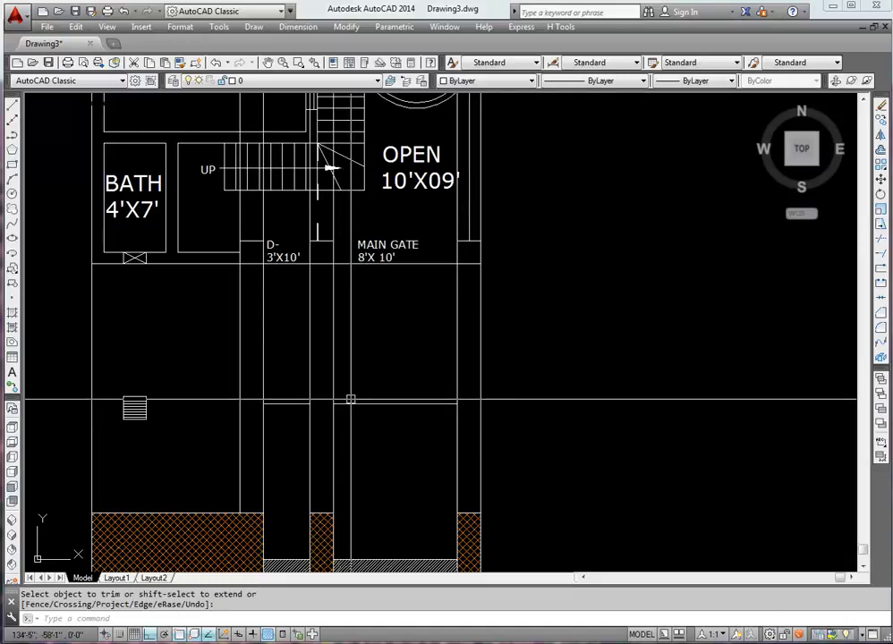
pyautogui.press('Return')
# Draw a horizontal head line across the door and gate openings
pyautogui.write('l')
pyautogui.press('Return')
pyautogui.click(261, 405)
pyautogui.press('Return')
pyautogui.press('Return')
pyautogui.press('Return')
pyautogui.click(522, 405)
pyautogui.press('Escape')
pyautogui.moveTo(444, 431); pyautogui.dragTo(444, 443, button='middle')
# Trim away the projection lines between the plan and the elevation
pyautogui.write('T')
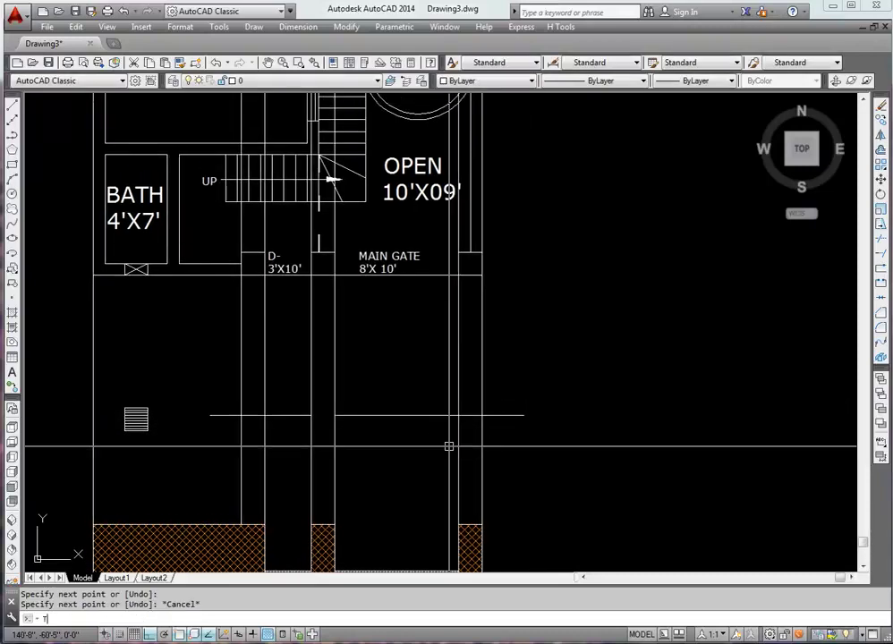
pyautogui.write('r')
pyautogui.press('Return')
pyautogui.press('Return')
pyautogui.press('Return')
pyautogui.press('Return')
pyautogui.press('Return')
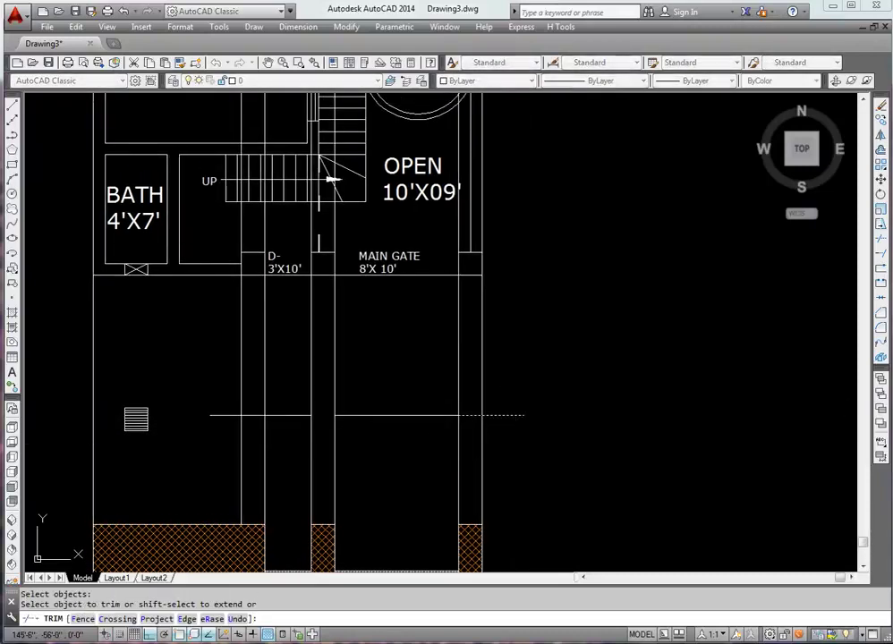
pyautogui.click(222, 366)
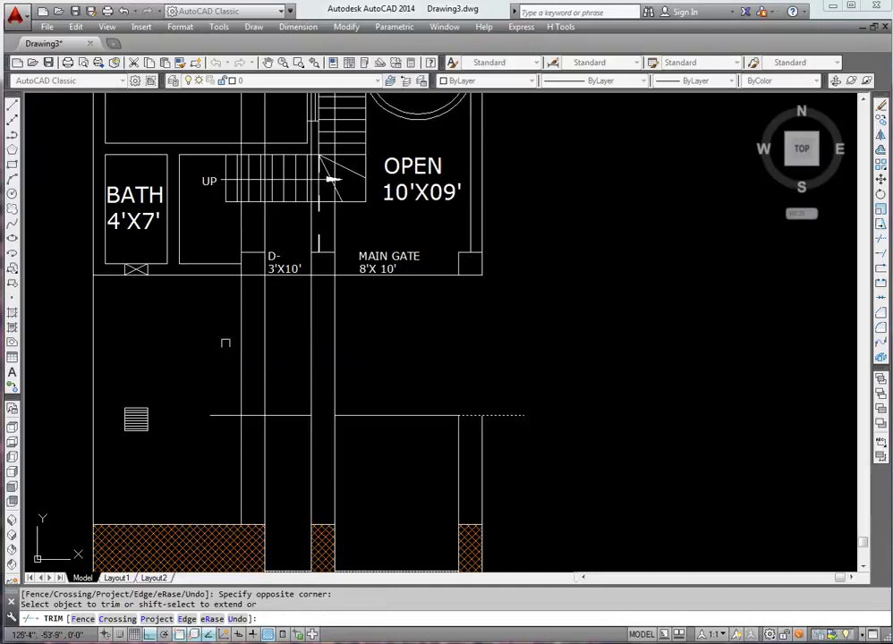
pyautogui.press('Return')
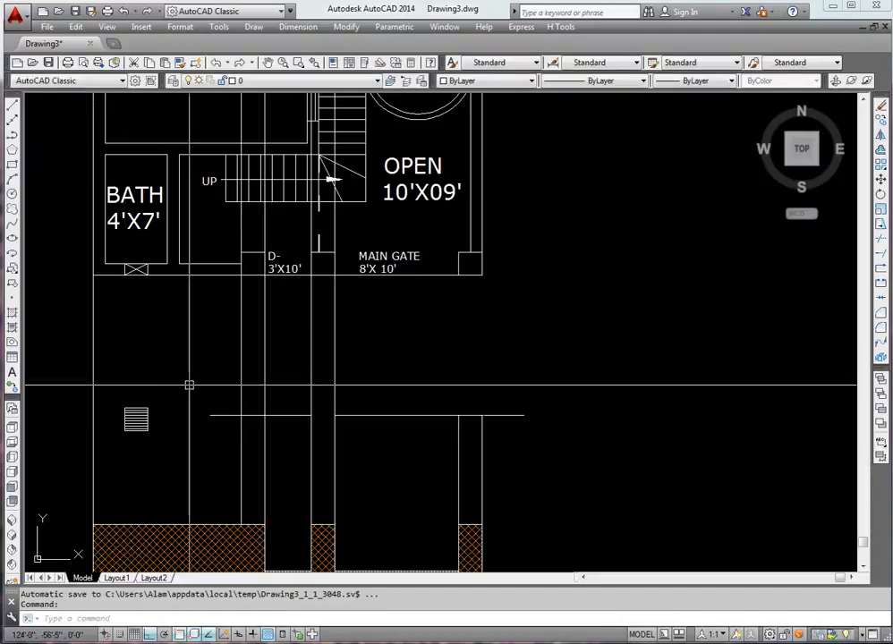
pyautogui.press('Return')
pyautogui.click(190, 385)
pyautogui.click(514, 455)
pyautogui.press('Return')
pyautogui.click(391, 359)
pyautogui.click(185, 344)
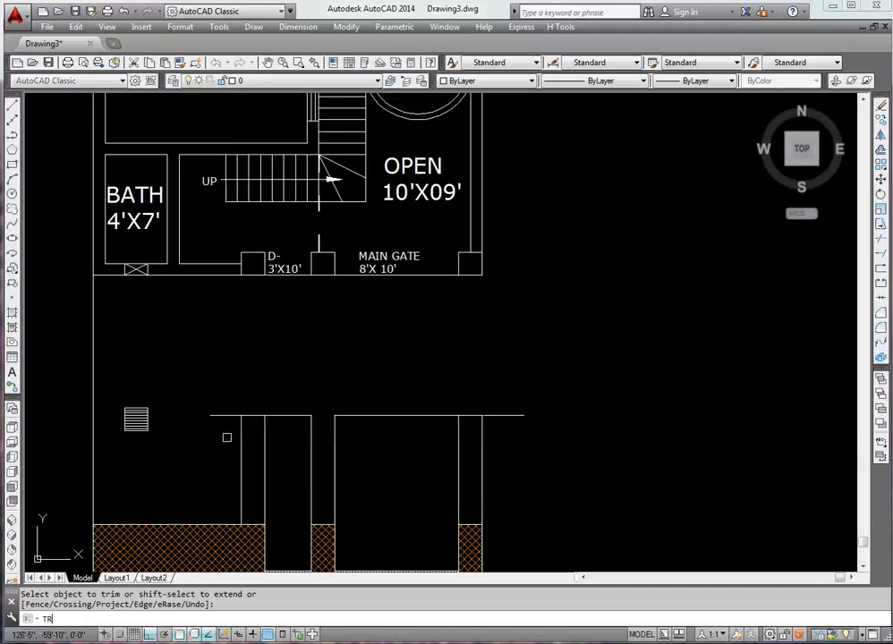
pyautogui.press('Escape')
# Erase the two stray horizontal stubs beside the openings
pyautogui.moveTo(226, 425); pyautogui.dragTo(239, 401)
pyautogui.moveTo(488, 430); pyautogui.dragTo(468, 397)
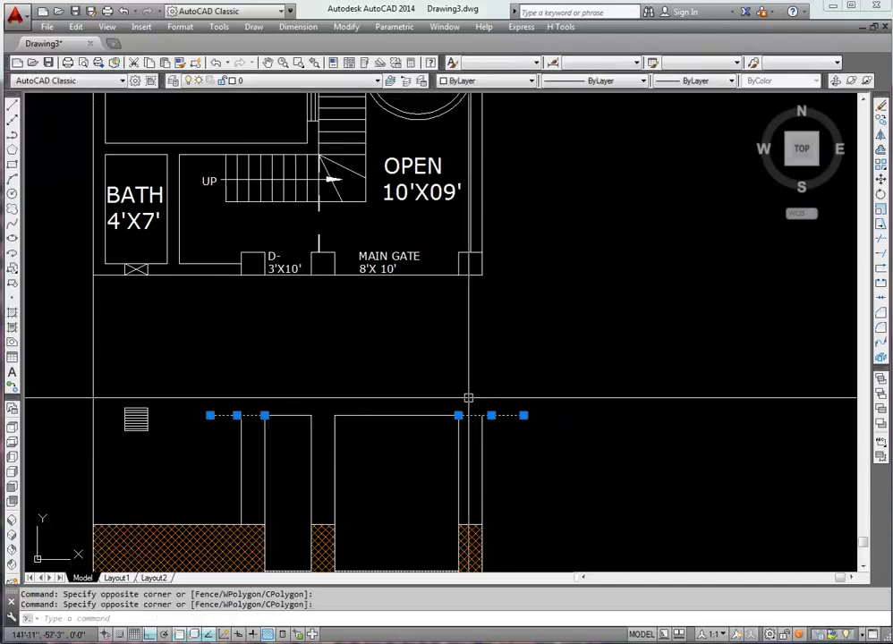
pyautogui.write('e')
pyautogui.press('Return')
pyautogui.scroll(3, 484, 413)
# Extend the gate's top line to the right edge line
pyautogui.write('ex')
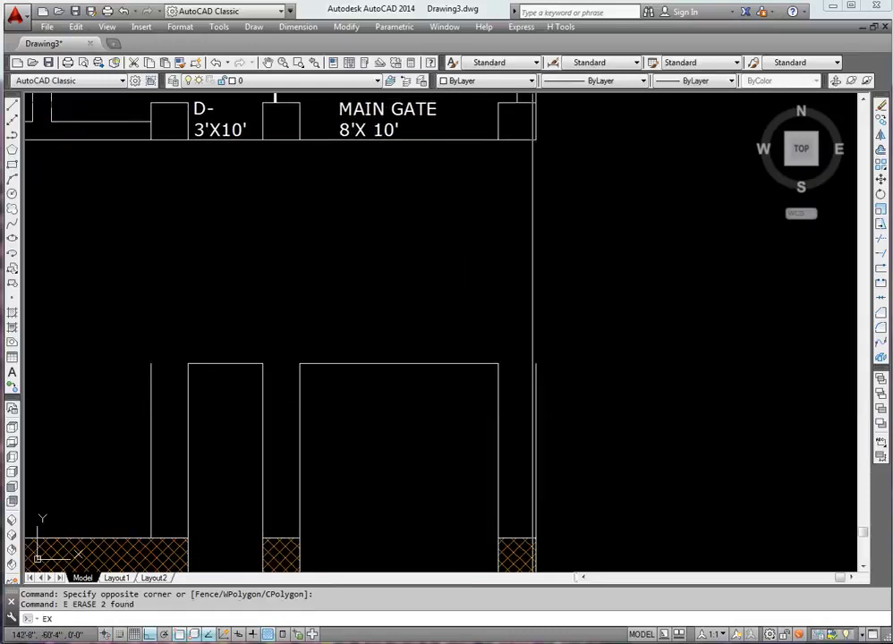
pyautogui.press('Return')
pyautogui.click(564, 389)
pyautogui.click(514, 407)
pyautogui.press('Return')
pyautogui.click(453, 365)
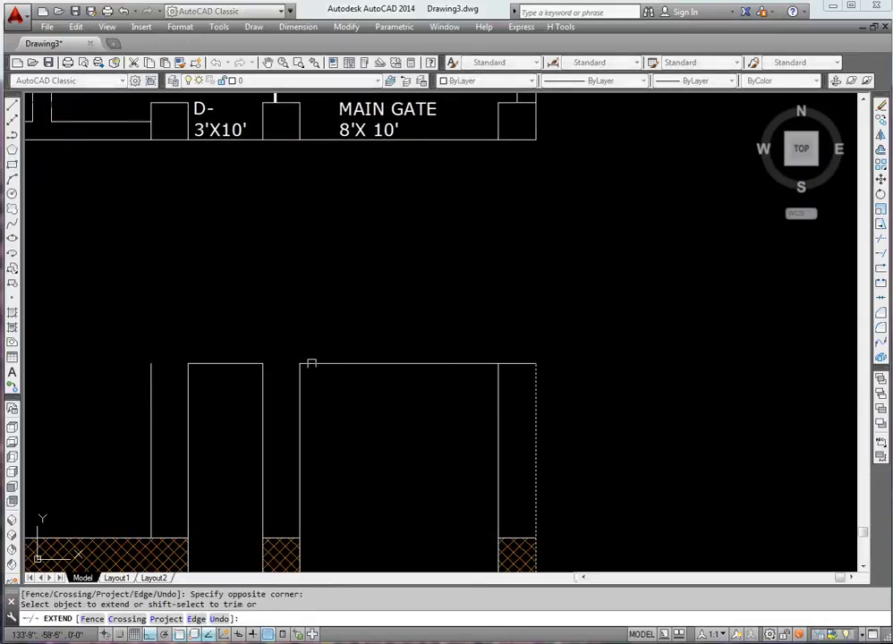
pyautogui.click(308, 368)
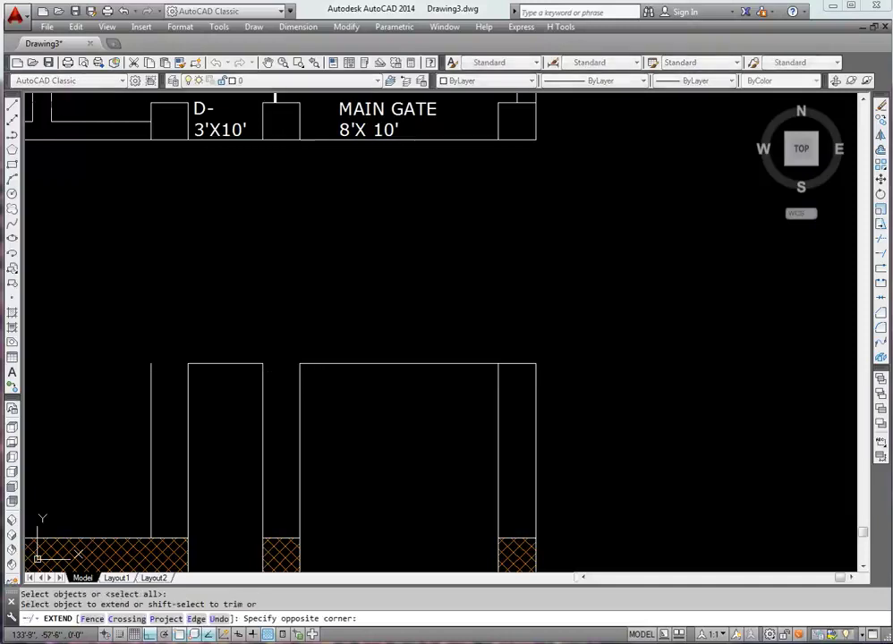
pyautogui.click(210, 365)
pyautogui.press('Return')
pyautogui.scroll(-3, 273, 377)
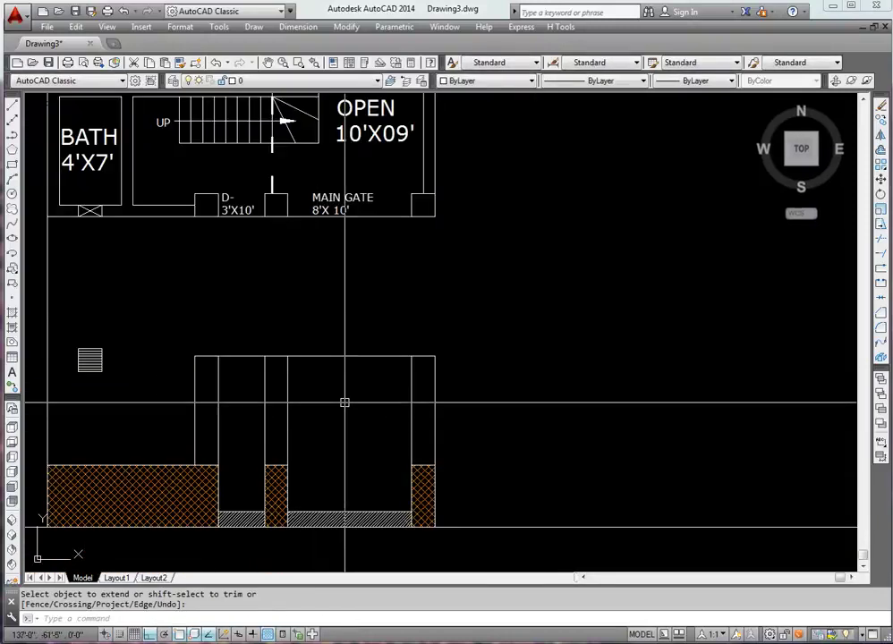
# Offset the ground line 12' upward to create the first roof line
pyautogui.moveTo(289, 341); pyautogui.dragTo(388, 354, button='middle')
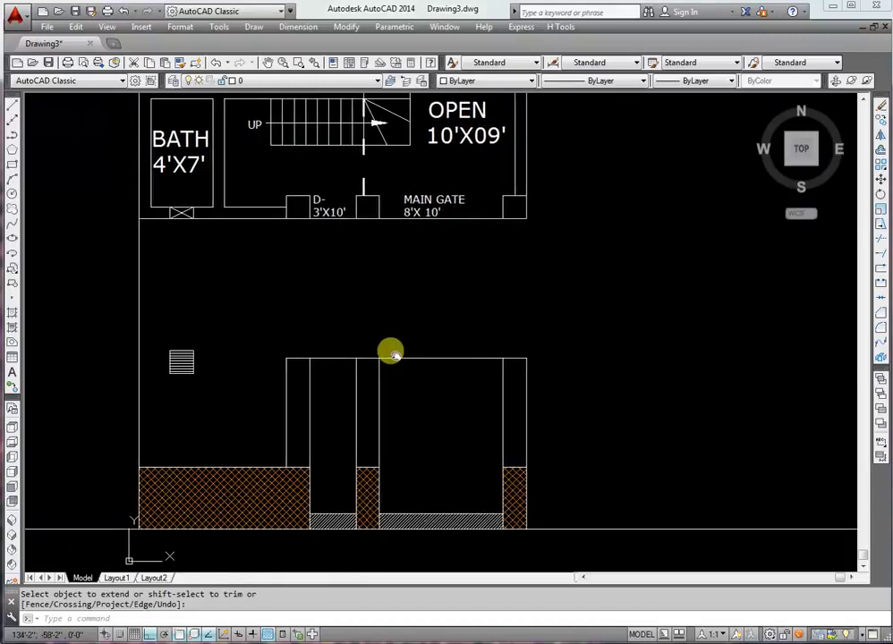
pyautogui.moveTo(320, 334)
pyautogui.mouseDown(button='middle')
pyautogui.moveTo(375, 350)
pyautogui.moveTo(370, 361)
pyautogui.mouseUp(button='middle')
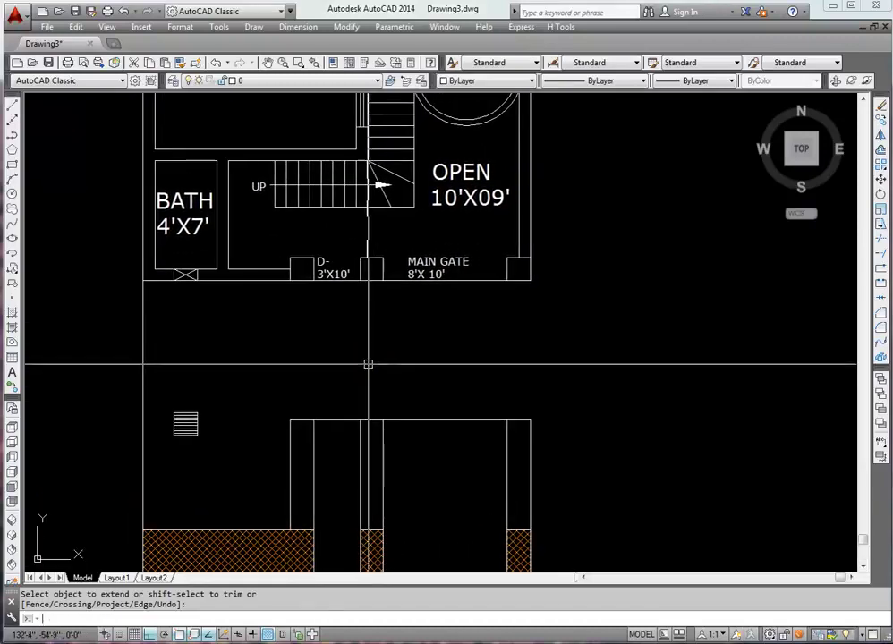
pyautogui.write('o')
pyautogui.press('Return')
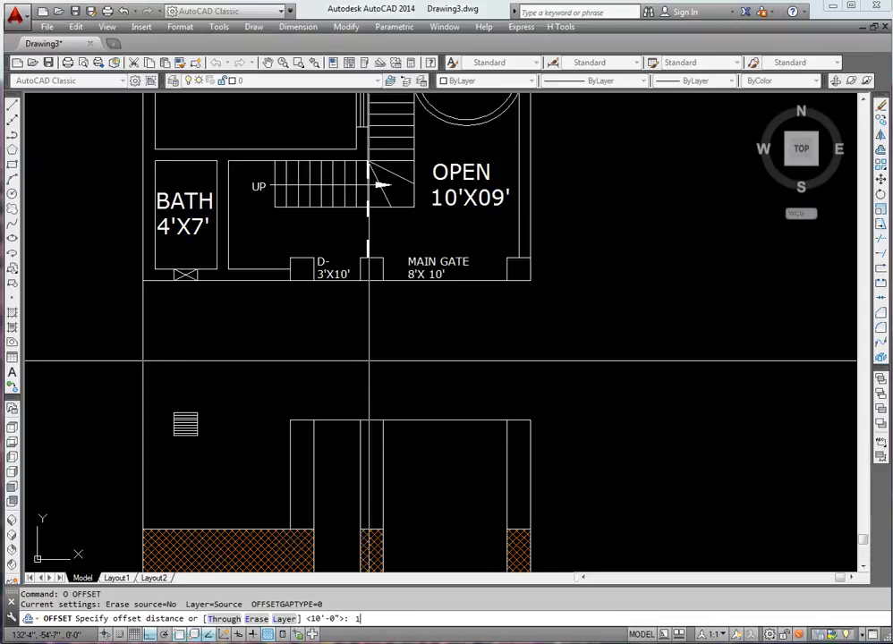
pyautogui.press('Return')
pyautogui.scroll(-2, 411, 343)
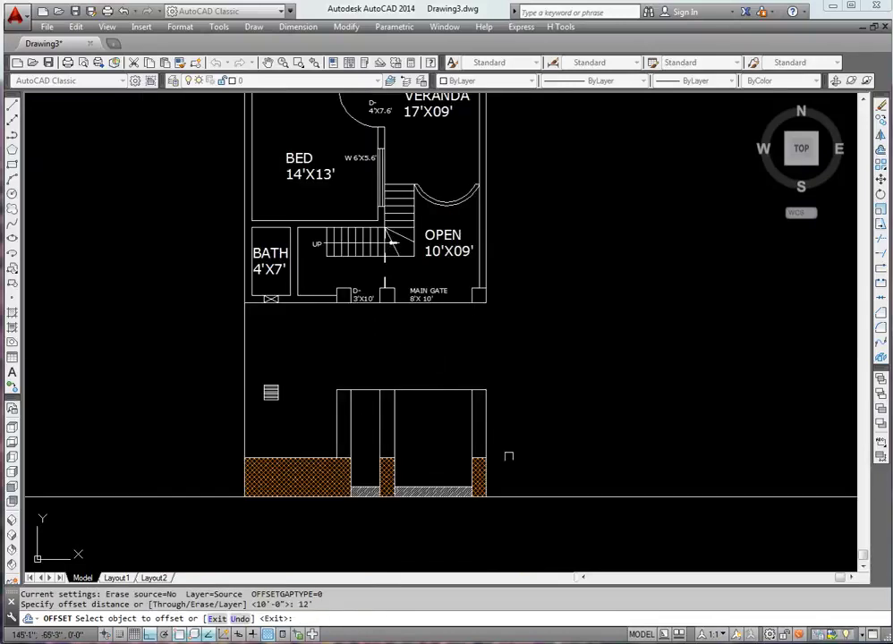
pyautogui.click(516, 491)
pyautogui.moveTo(504, 354); pyautogui.dragTo(506, 378, button='middle')
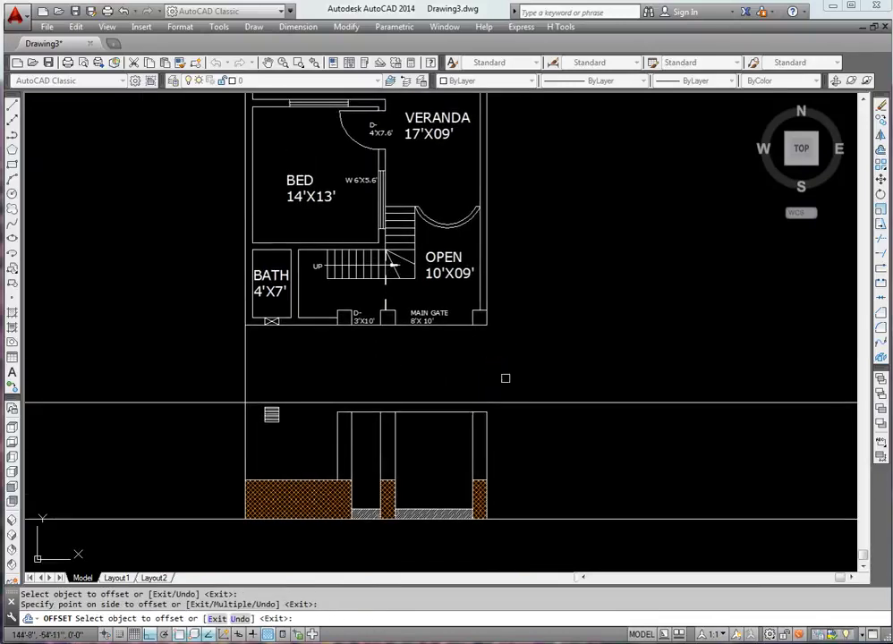
pyautogui.click(504, 376)
# Offset the new roof line another 4' higher
pyautogui.press('Return')
pyautogui.press('Return')
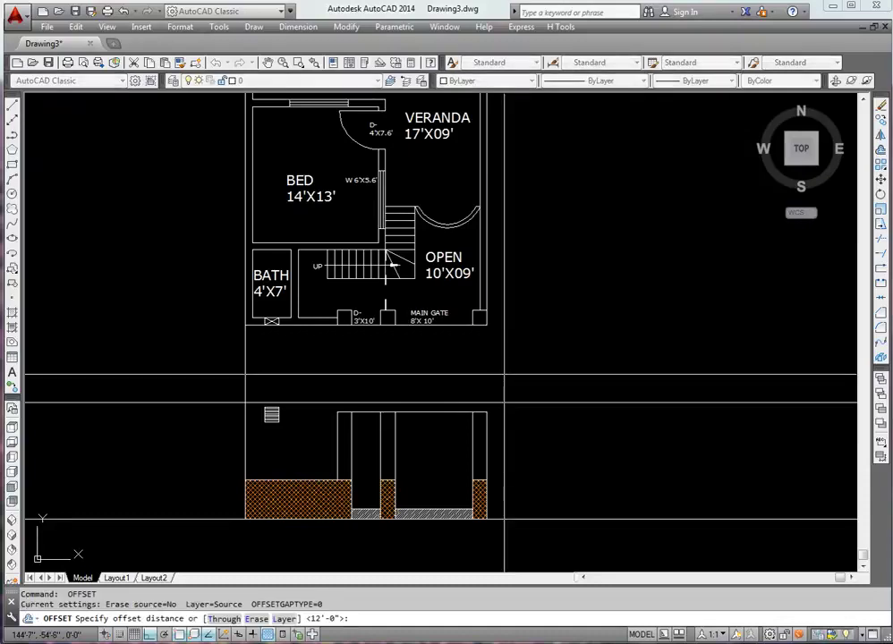
pyautogui.write("4'")
pyautogui.press('Return')
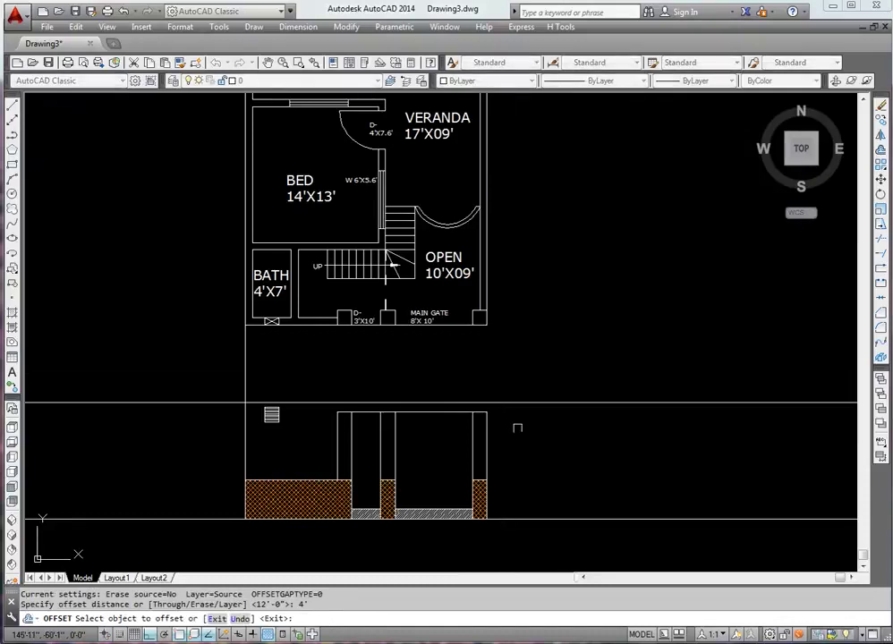
pyautogui.click(509, 405)
pyautogui.click(517, 372)
pyautogui.press('Return')
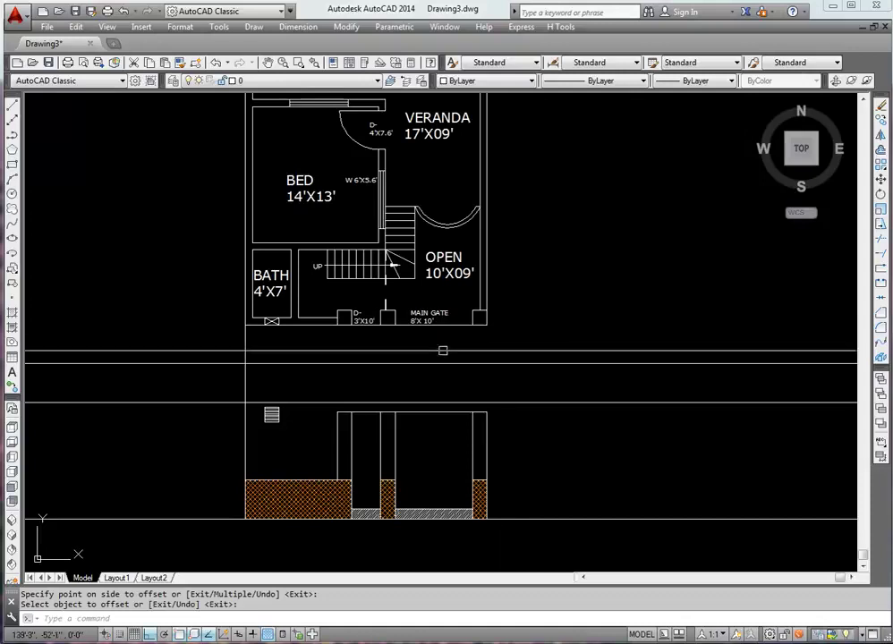
# Trim the left ends of both roof lines back to the elevation's left wall
pyautogui.moveTo(438, 360); pyautogui.dragTo(446, 368, button='middle')
pyautogui.write('tr')
pyautogui.press('Return')
pyautogui.press('Return')
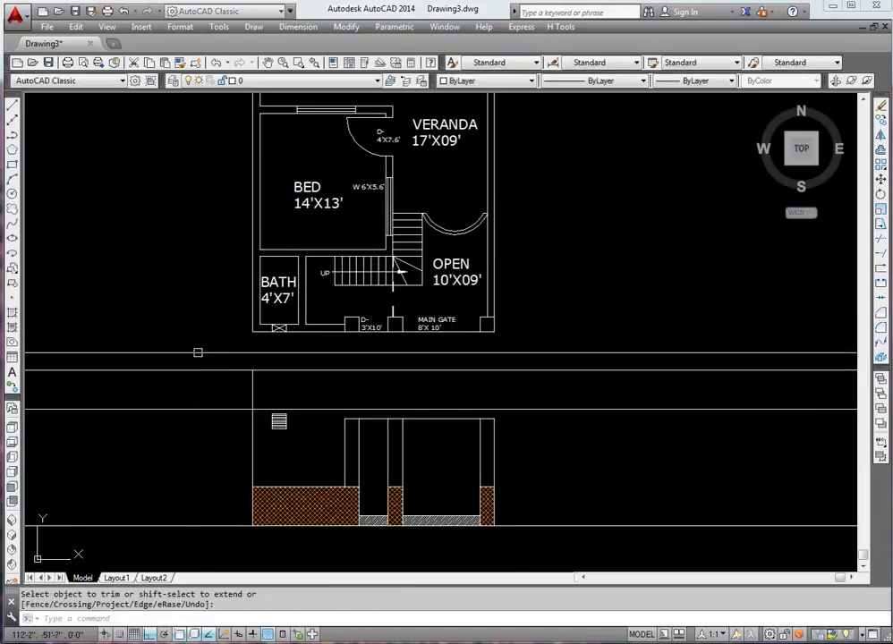
pyautogui.moveTo(206, 381); pyautogui.dragTo(223, 368, button='middle')
pyautogui.press('Return')
pyautogui.press('Return')
pyautogui.click(269, 368)
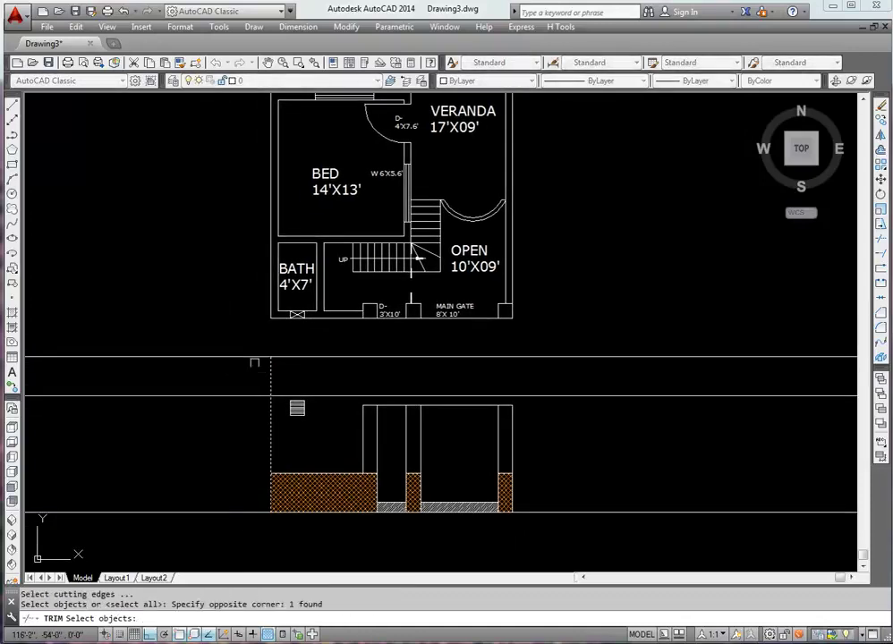
pyautogui.press('Return')
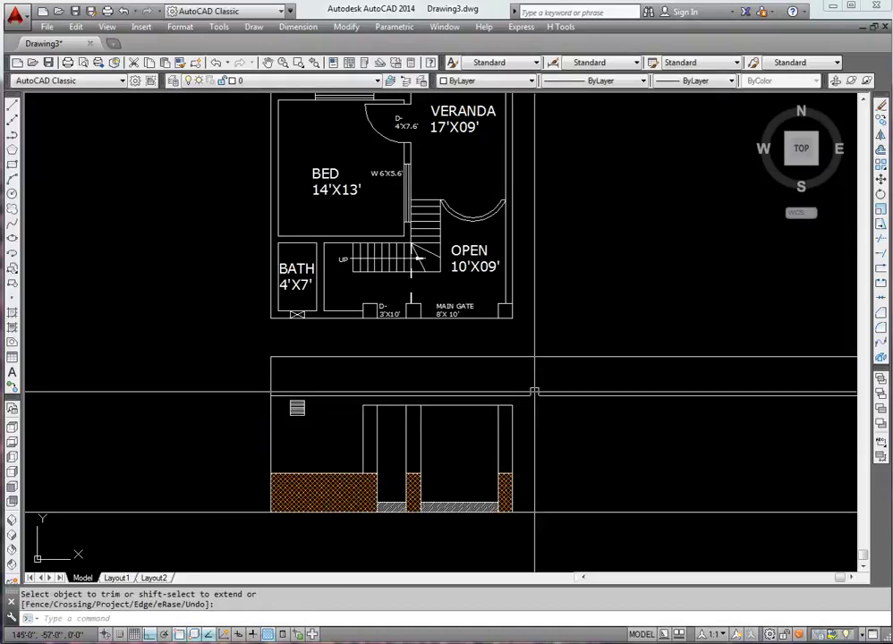
# Offset the roof line to add a parallel slab line just below it
pyautogui.write('o')
pyautogui.press('Return')
pyautogui.press('Return')
pyautogui.click(534, 391)
pyautogui.click(473, 400)
pyautogui.scroll(1, 472, 400)
pyautogui.scroll(3, 477, 399)
# Extend the right wall up to the top roof line
pyautogui.press('Return')
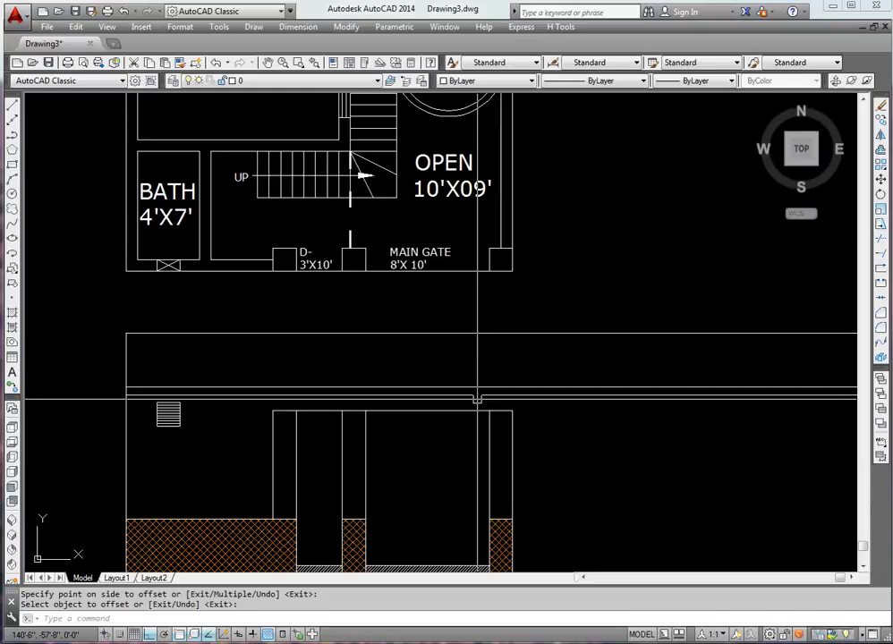
pyautogui.write('x')
pyautogui.press('Return')
pyautogui.click(520, 334)
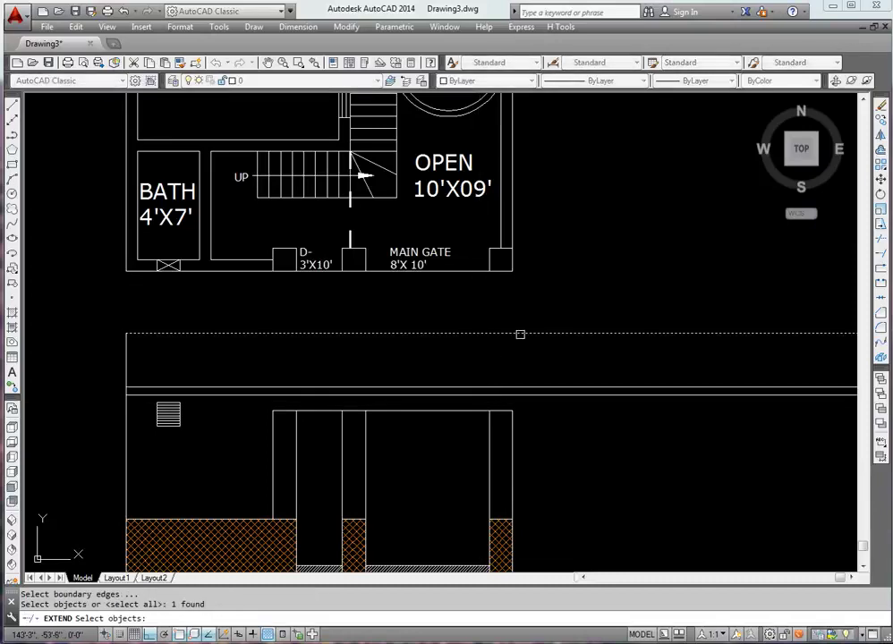
pyautogui.click(511, 418)
pyautogui.press('Return')
# Trim the roof lines where they overhang past the right wall
pyautogui.write('tr')
pyautogui.press('Return')
pyautogui.moveTo(494, 422); pyautogui.dragTo(458, 398, button='middle')
pyautogui.click(477, 348)
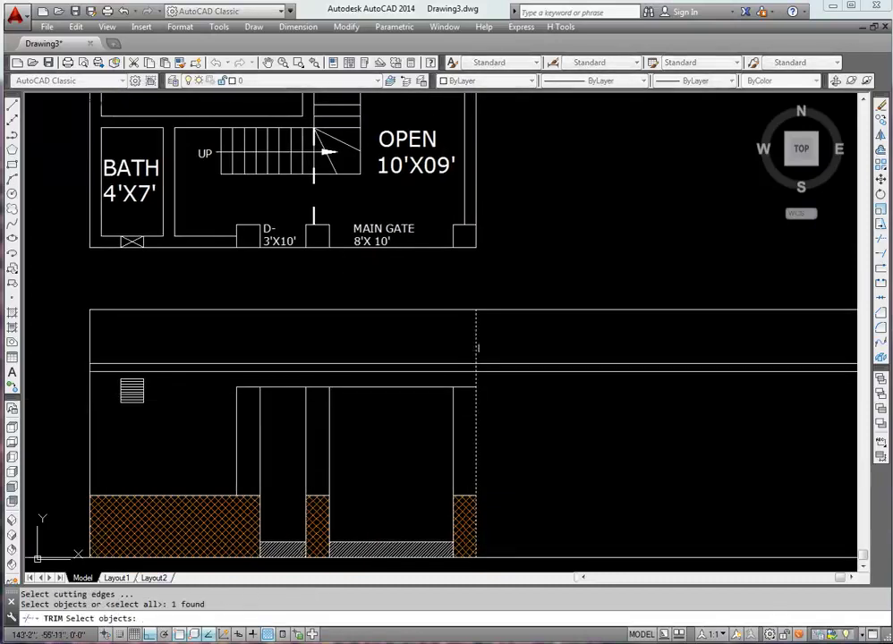
pyautogui.click(479, 355)
pyautogui.moveTo(479, 355); pyautogui.dragTo(517, 292, button='middle')
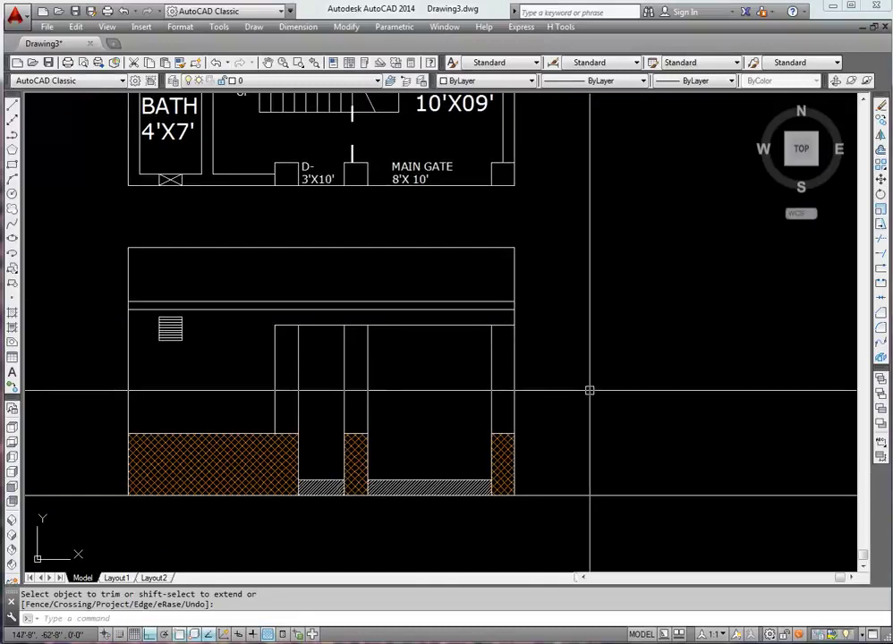
pyautogui.press('Return')
pyautogui.press('Return')
# Trim the ground line overhangs using the whole elevation as cutting edges
pyautogui.click(11, 387)
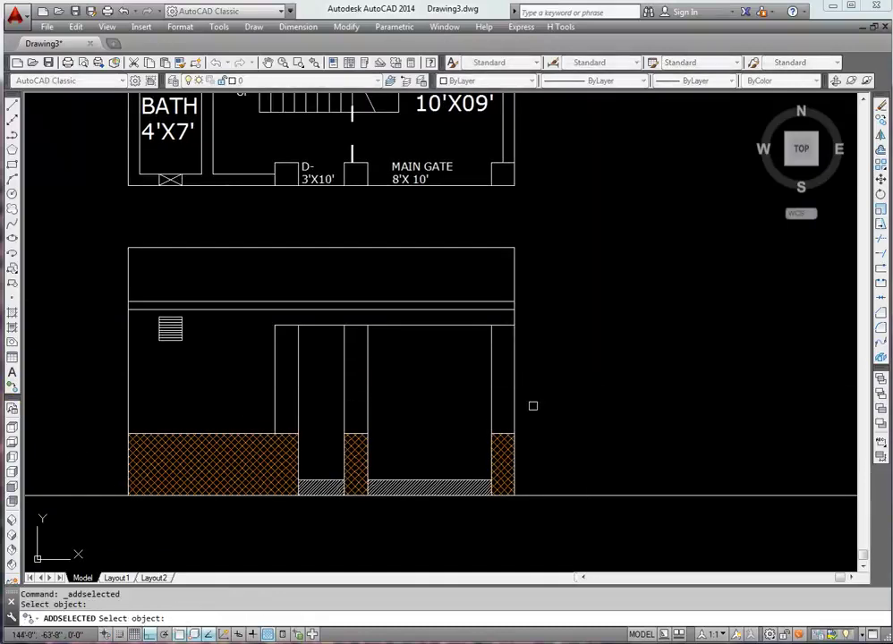
pyautogui.press('Escape')
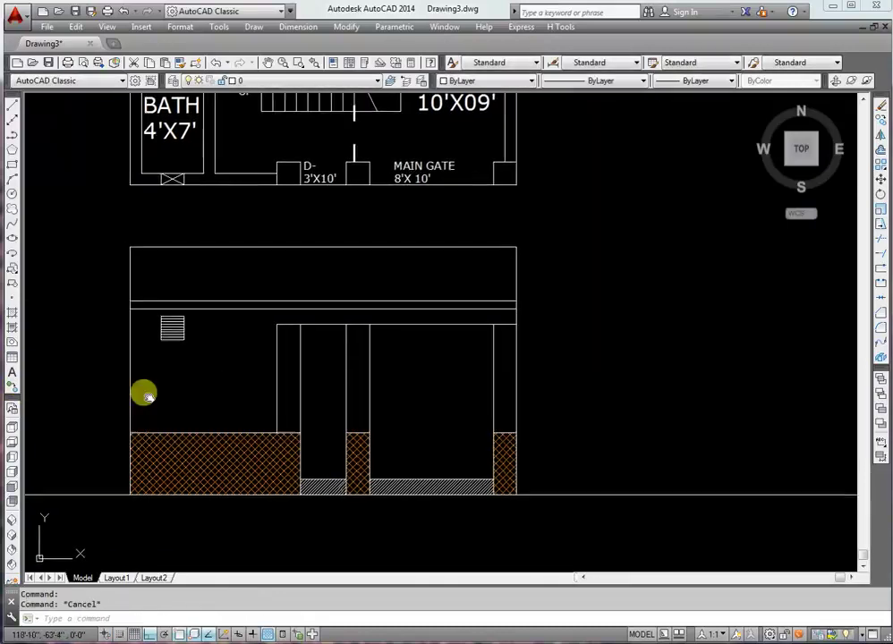
pyautogui.moveTo(143, 393); pyautogui.dragTo(159, 367, button='middle')
pyautogui.write('tr')
pyautogui.press('Return')
pyautogui.click(647, 351)
pyautogui.click(165, 354)
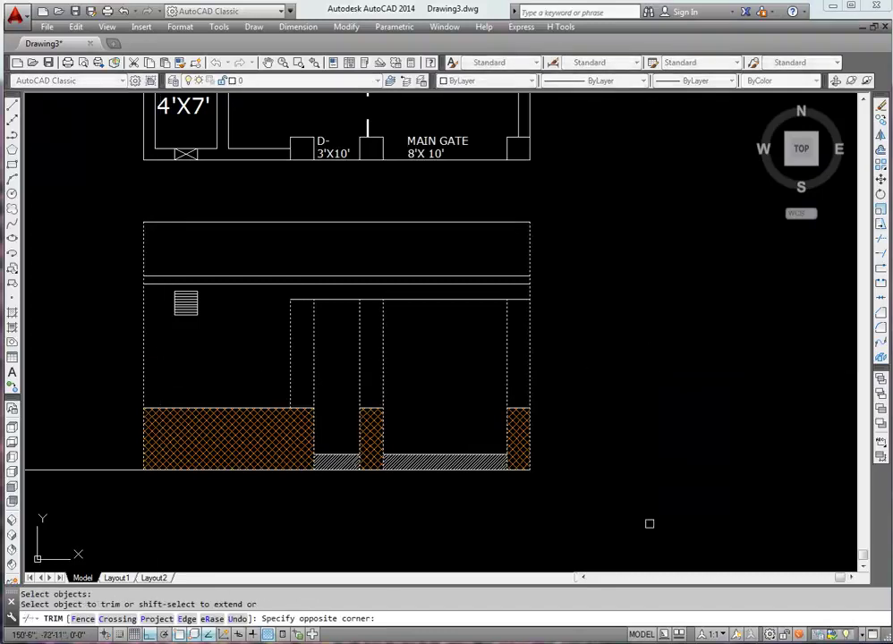
pyautogui.press('Return')
pyautogui.scroll(2, 345, 376)
pyautogui.moveTo(352, 375)
pyautogui.mouseDown(button='middle')
pyautogui.moveTo(491, 393)
pyautogui.moveTo(419, 376)
pyautogui.mouseUp(button='middle')
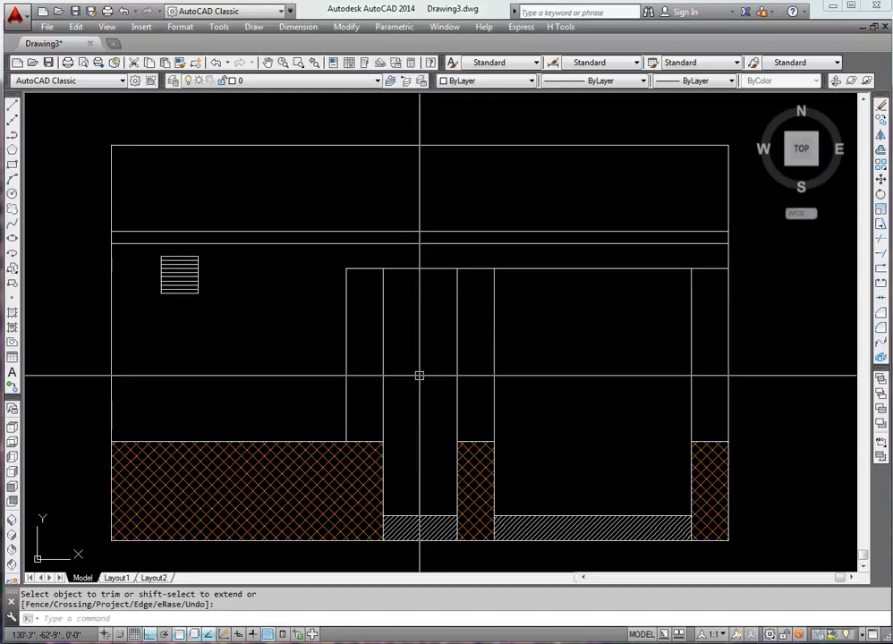